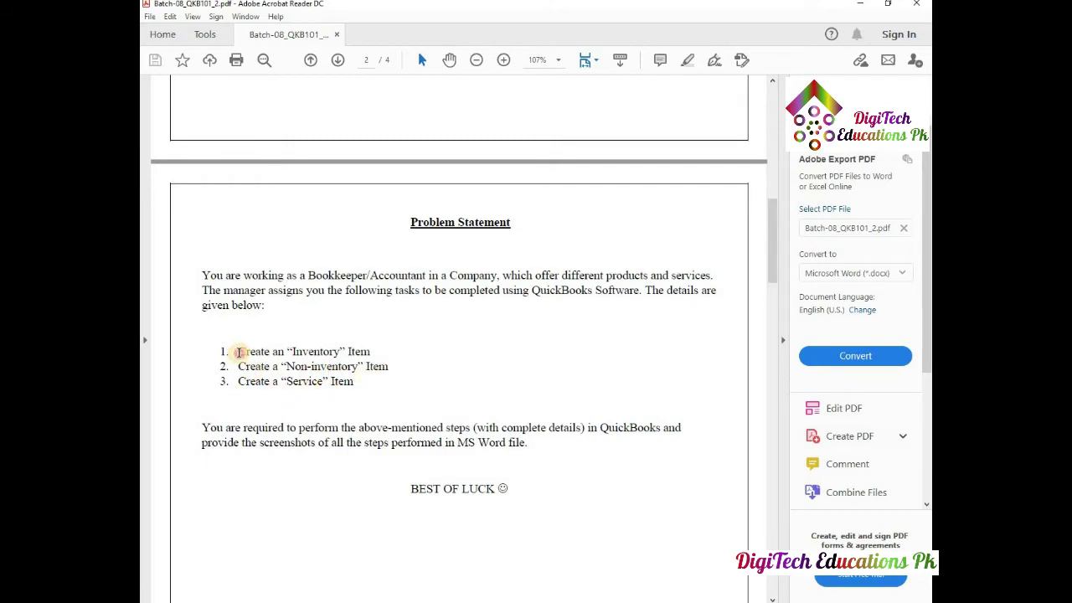
# - Select the three tasks in the PDF: create an Inventory, a Non-inventory and a Service item
pyautogui.moveTo(238, 351); pyautogui.dragTo(352, 395)
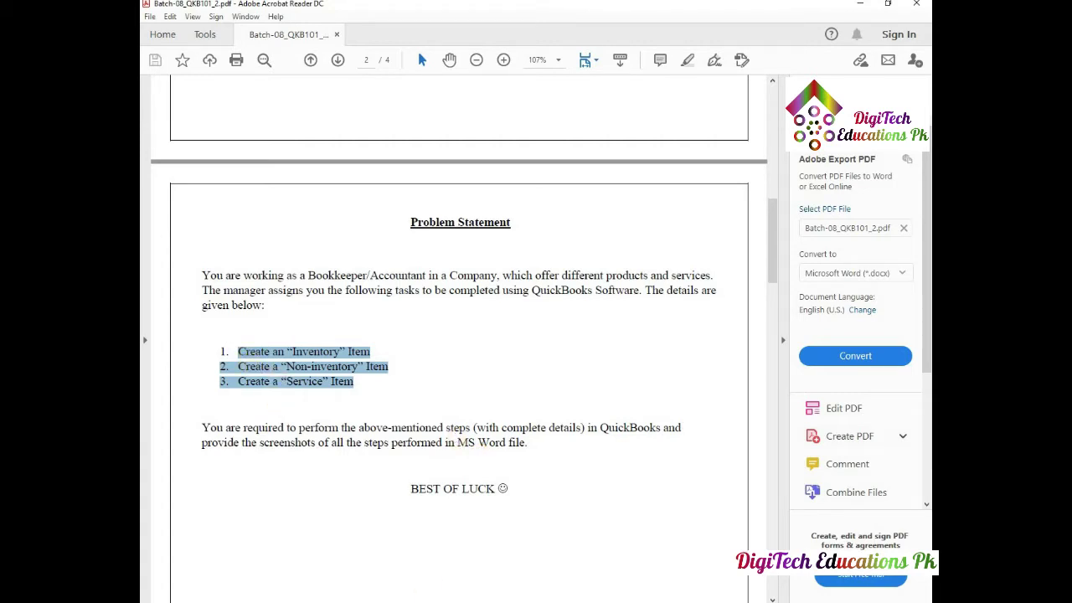
# - Scroll through the Word assignment's Task headings, then bring up the QuickBooks company file
pyautogui.click(469, 536)
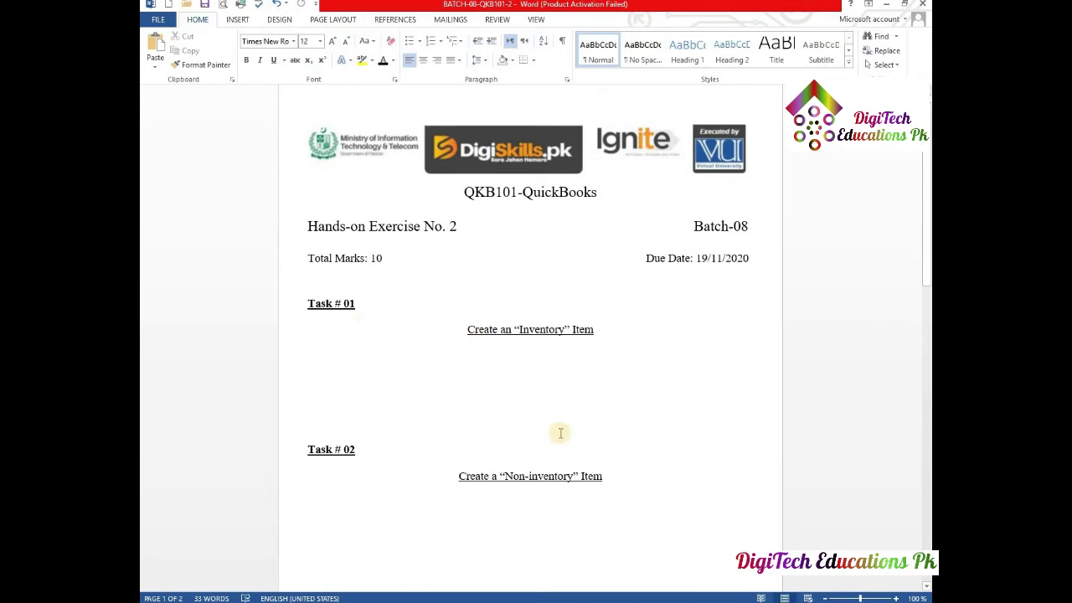
pyautogui.scroll(-4, 503, 466)
pyautogui.scroll(3, 502, 466)
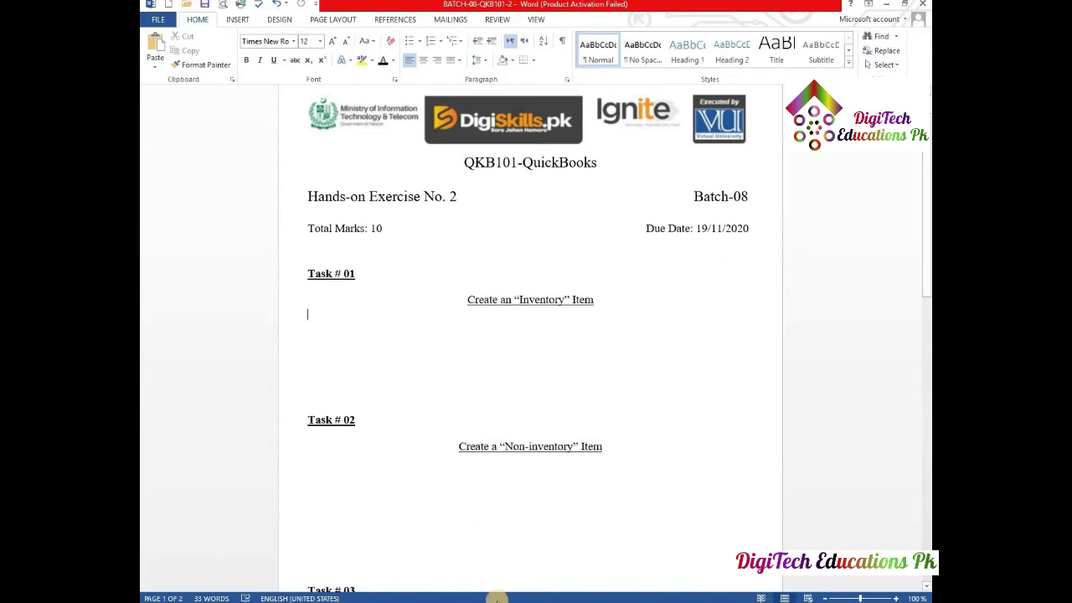
pyautogui.click(497, 602)
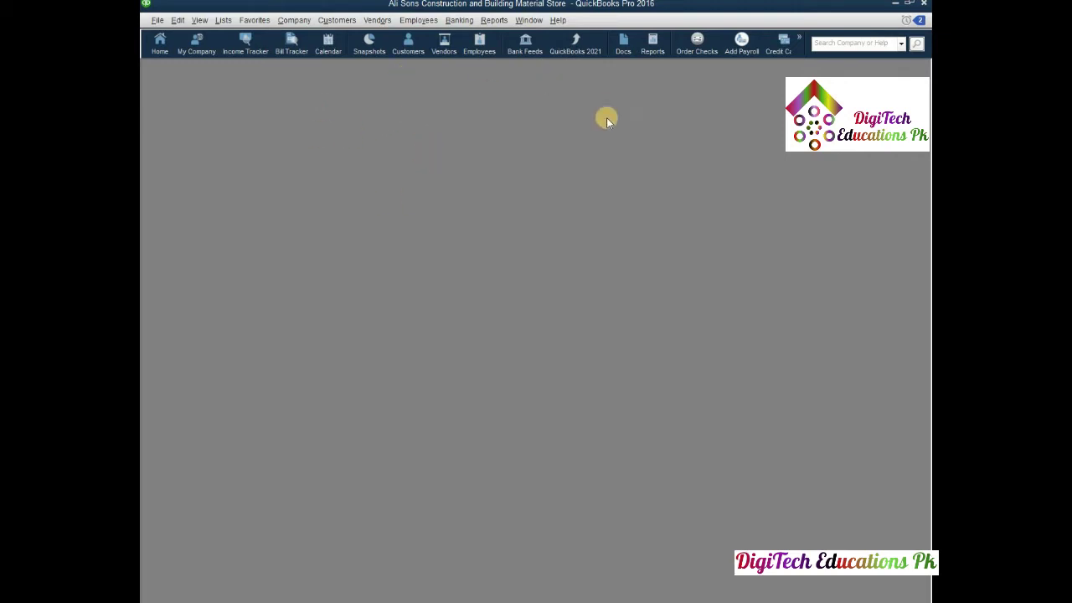
# - Show the QuickBooks Home page maximized with the Lists menu open
pyautogui.click(160, 49)
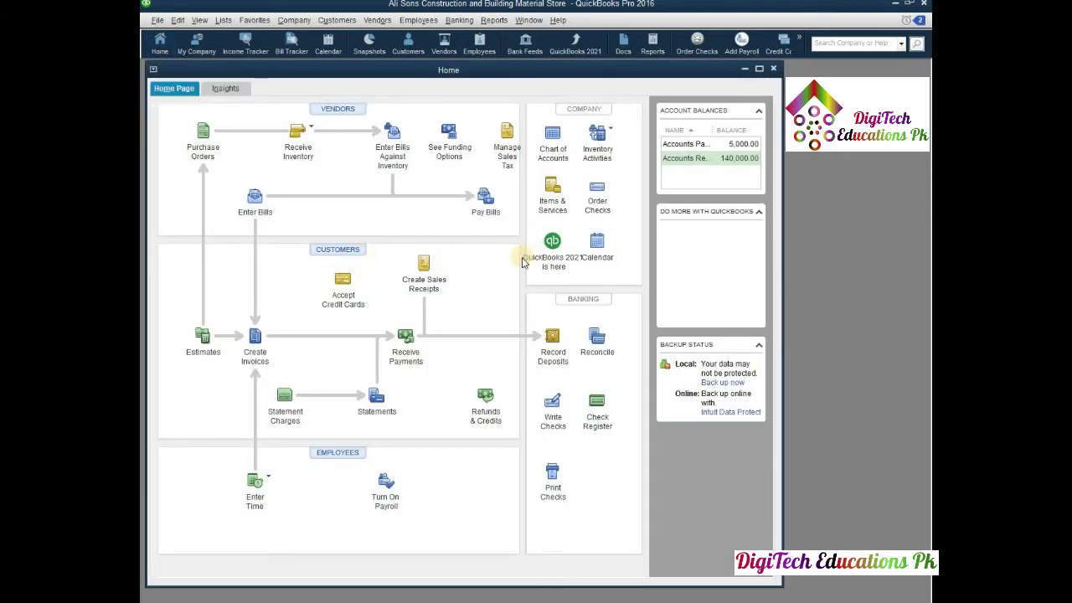
pyautogui.click(759, 70)
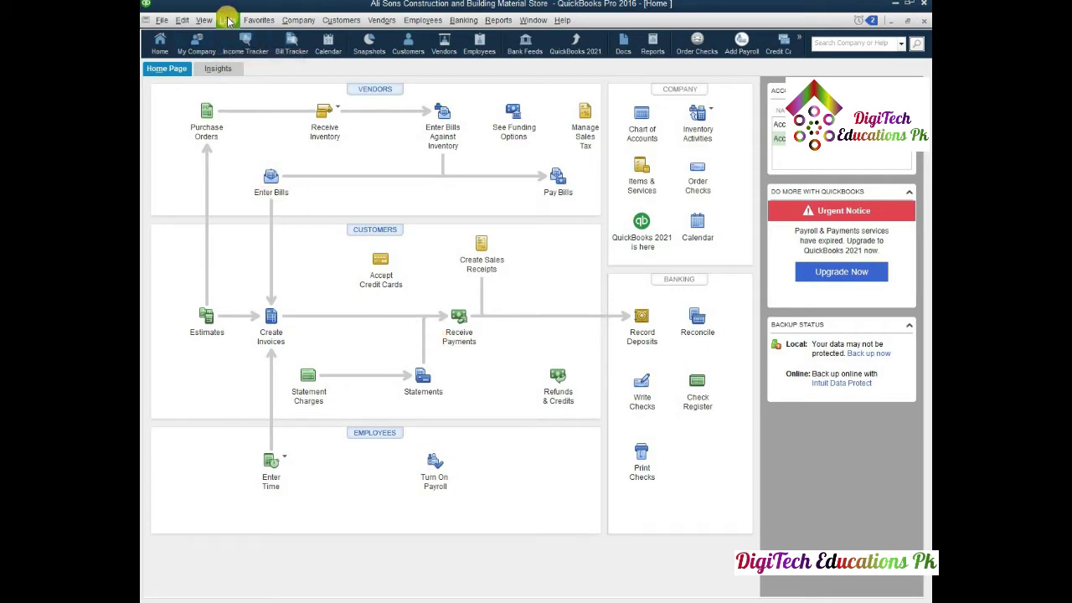
pyautogui.click(227, 20)
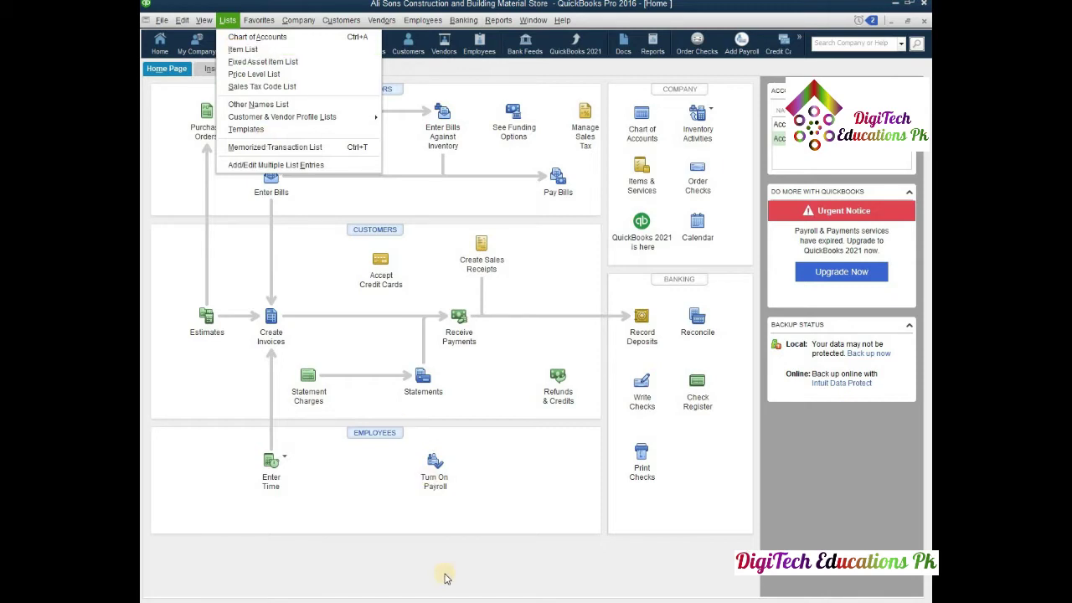
# - Paste the Home page screenshot under Task # 01 in Word, adding a new line below it
pyautogui.click(458, 601)
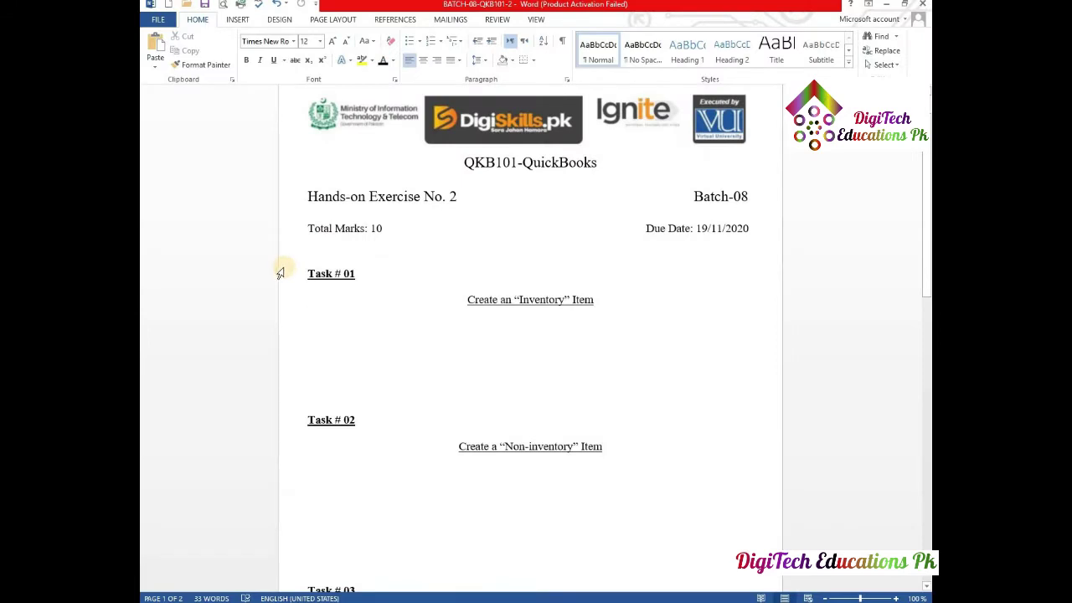
pyautogui.hotkey('ctrl', 'v')
pyautogui.scroll(-3, 283, 276)
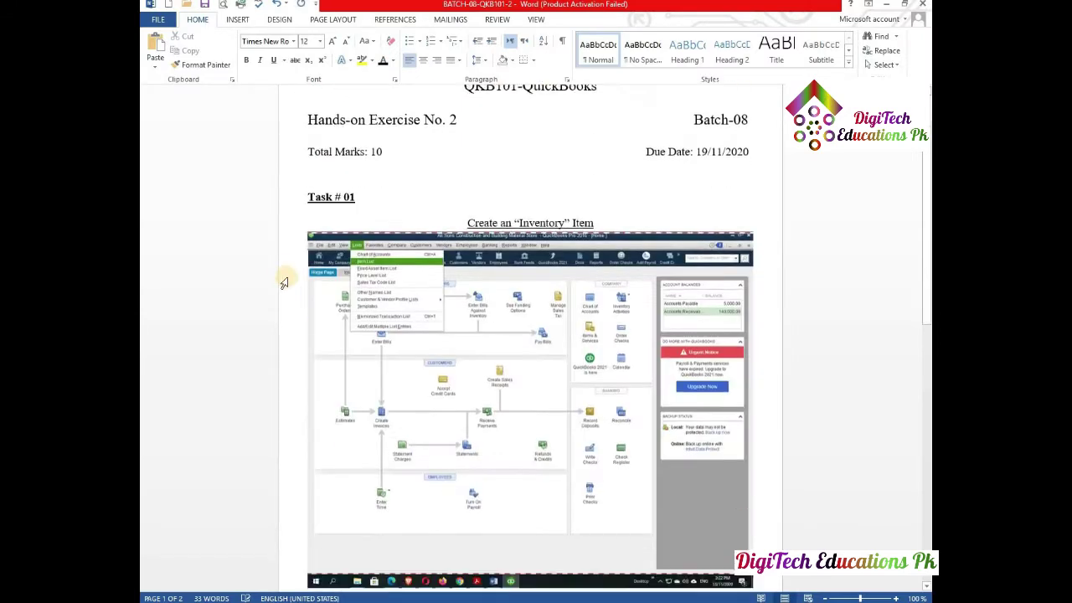
pyautogui.scroll(-1, 288, 276)
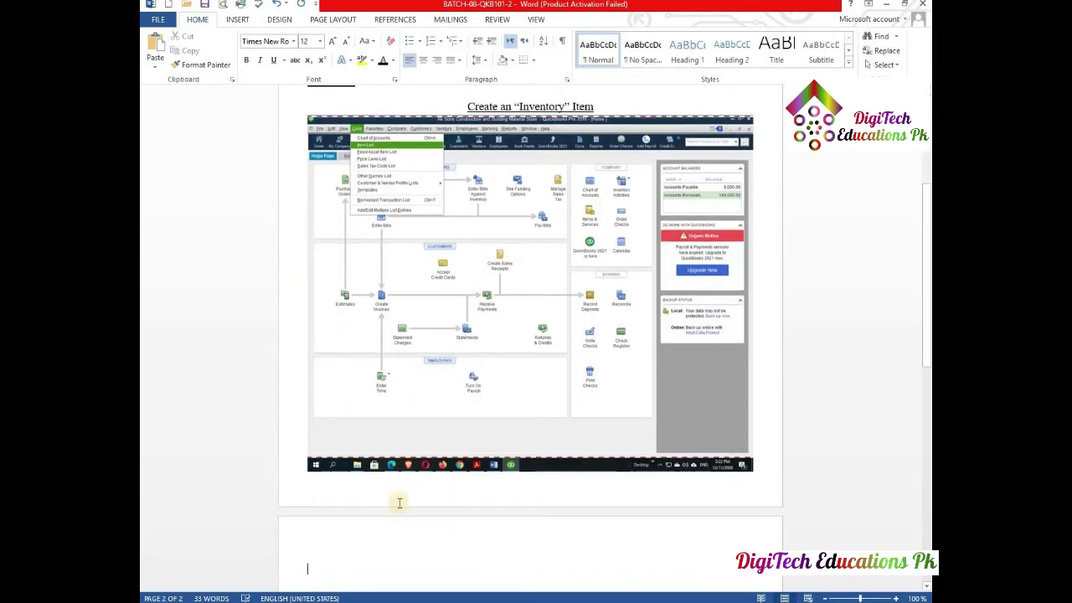
pyautogui.press('Return')
pyautogui.hotkey('alt', 'Tab')
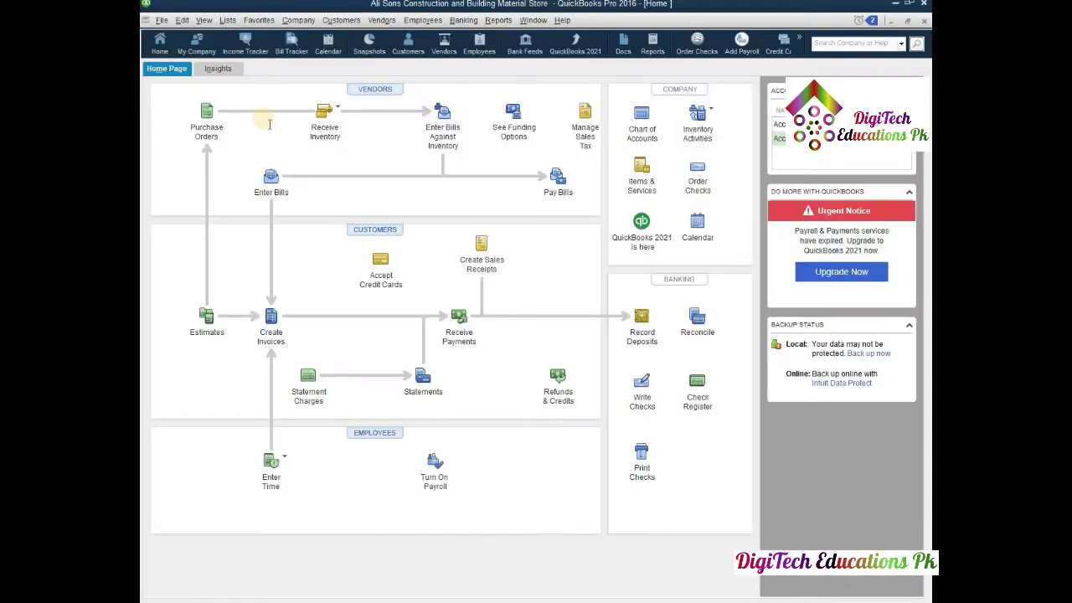
# - Open the Item List from Lists and show its Item menu
pyautogui.click(225, 21)
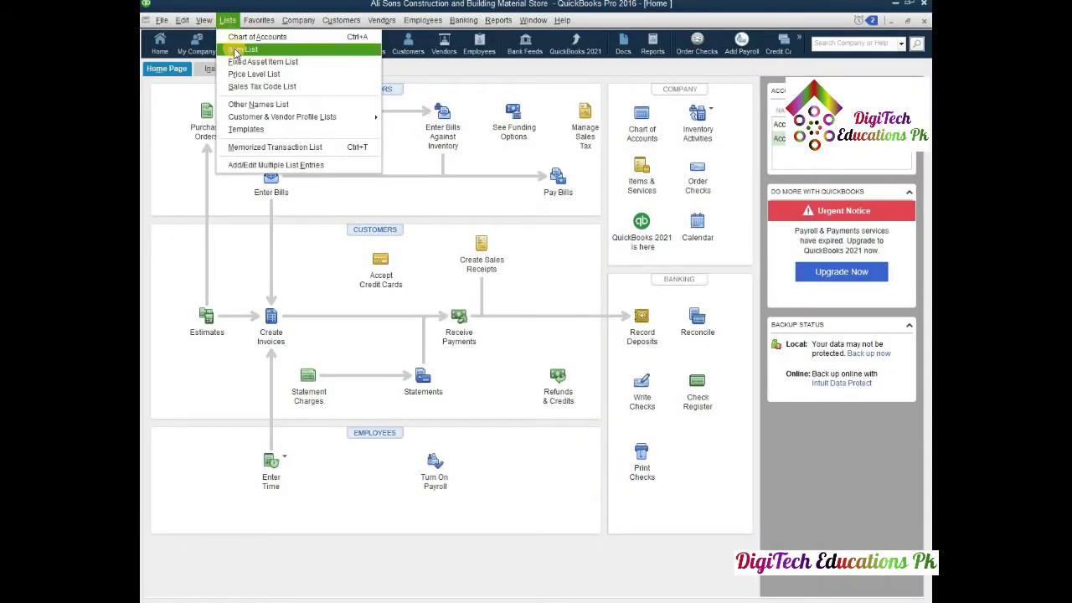
pyautogui.click(237, 51)
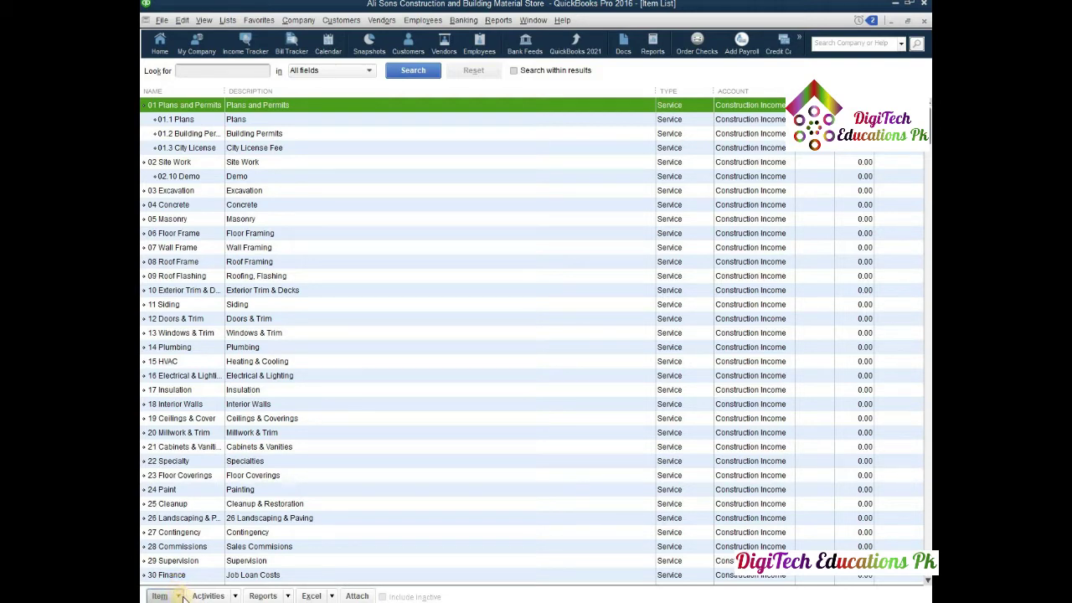
pyautogui.click(181, 595)
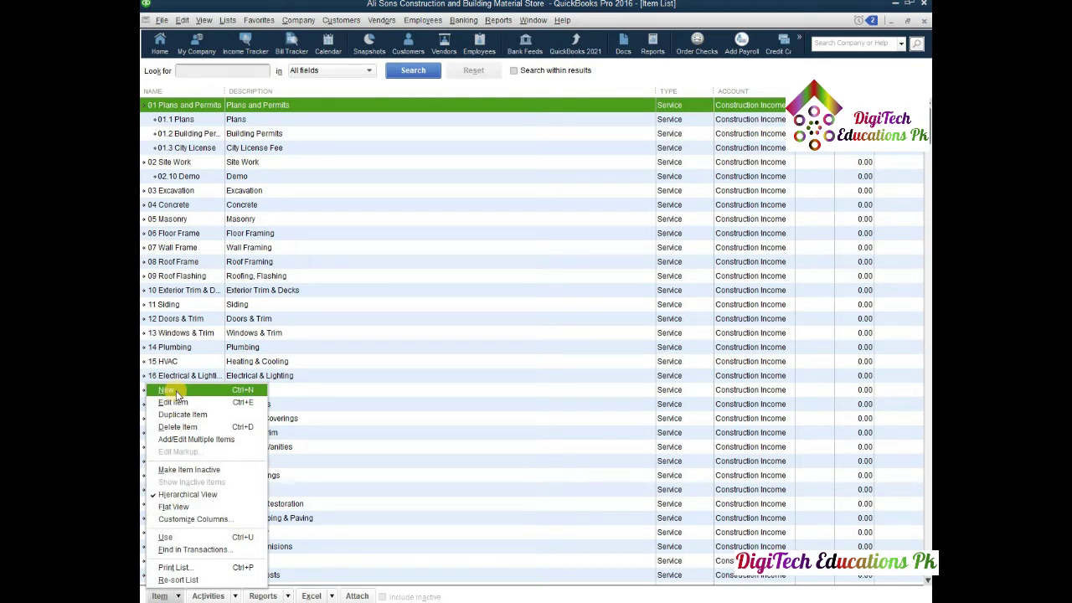
# - Paste the Item List screenshot into Word, then start a new item with Item > New
pyautogui.click(176, 390)
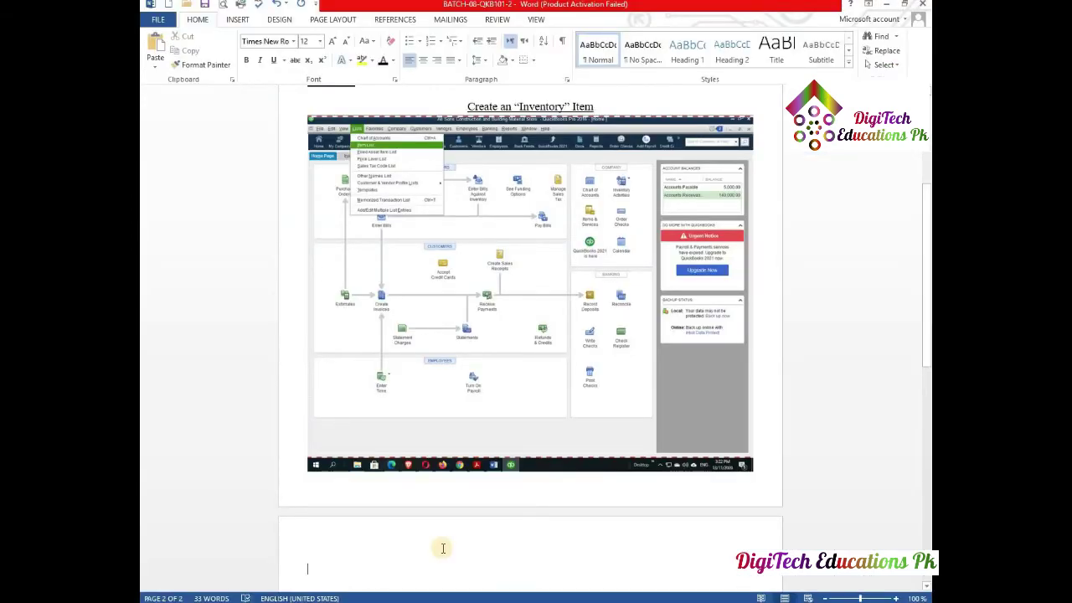
pyautogui.hotkey('ctrl', 'v')
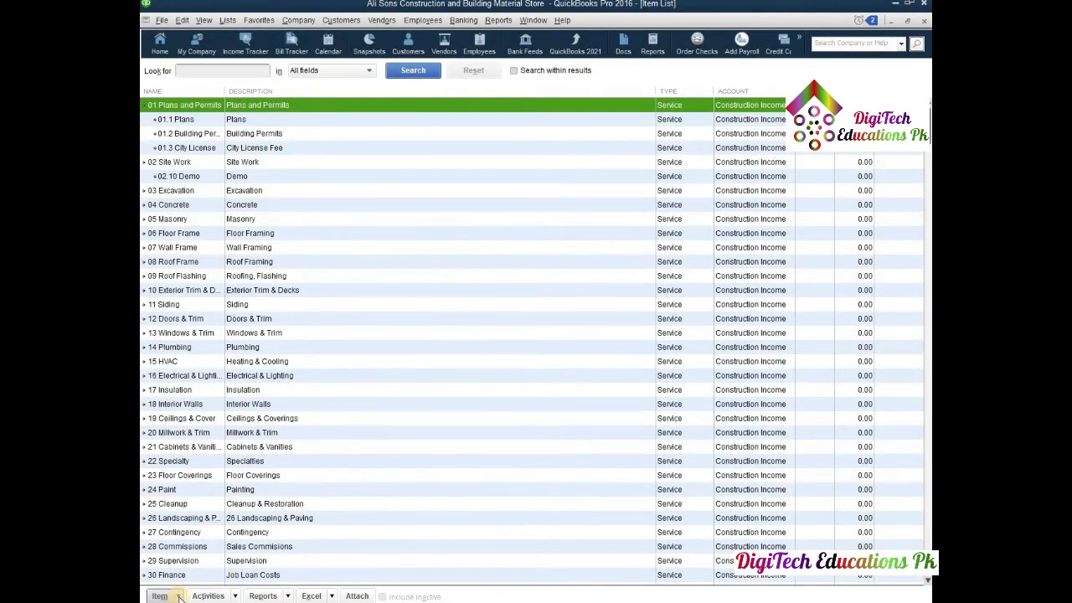
pyautogui.click(178, 597)
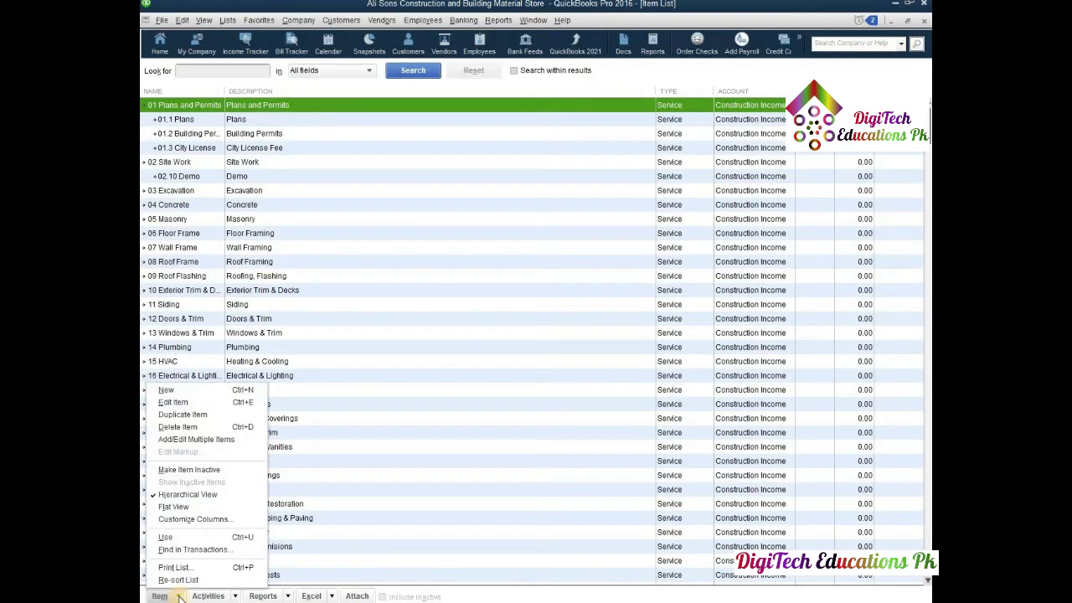
pyautogui.click(167, 391)
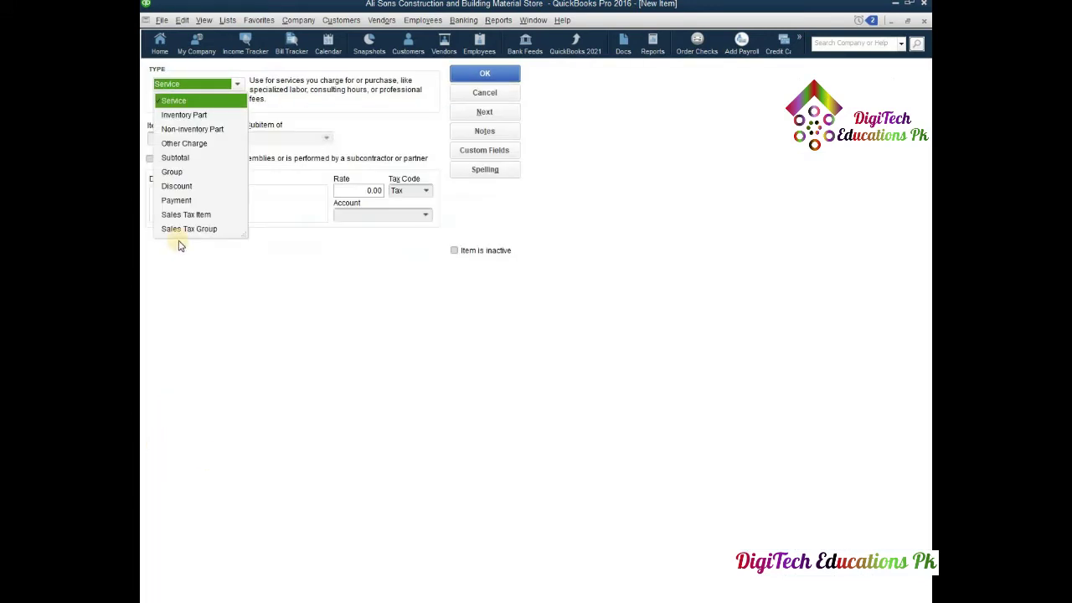
# - Set the new item's type to Inventory Part and paste a screenshot of the type list into Word
pyautogui.click(180, 118)
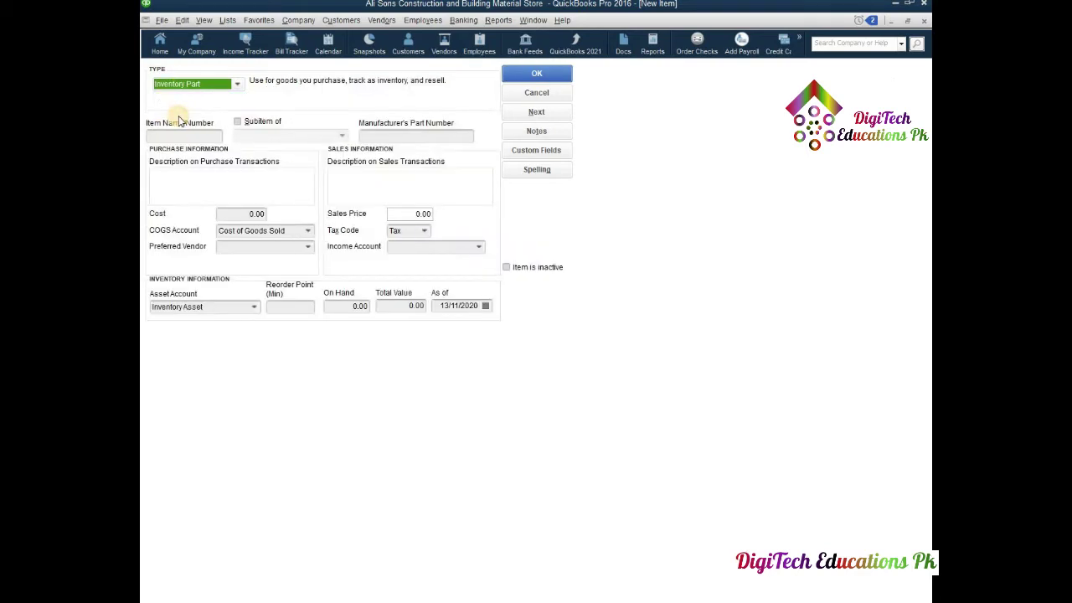
pyautogui.click(234, 85)
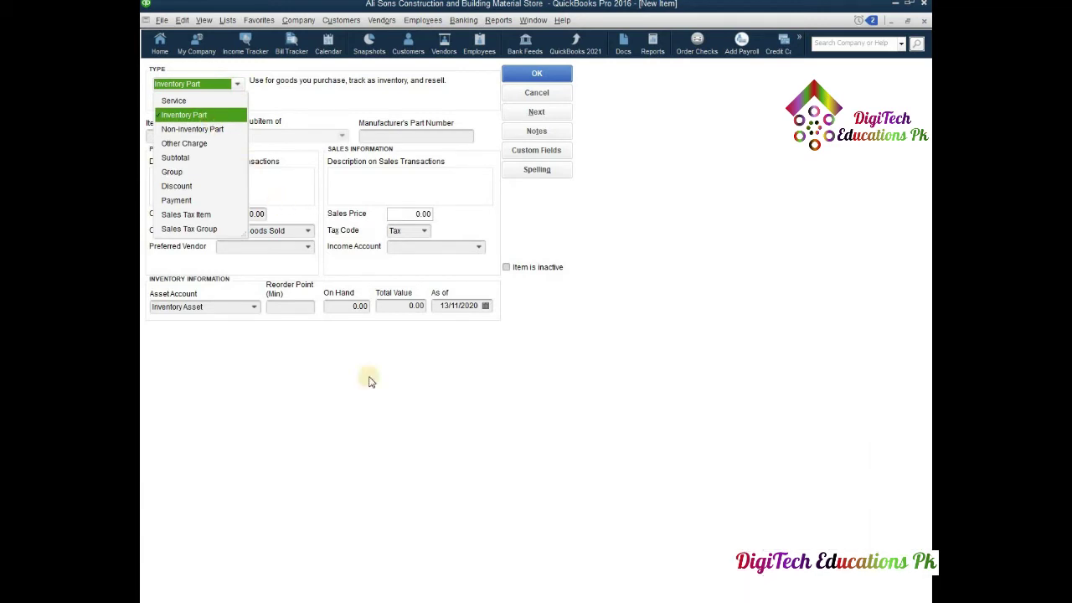
pyautogui.hotkey('alt', 'Tab')
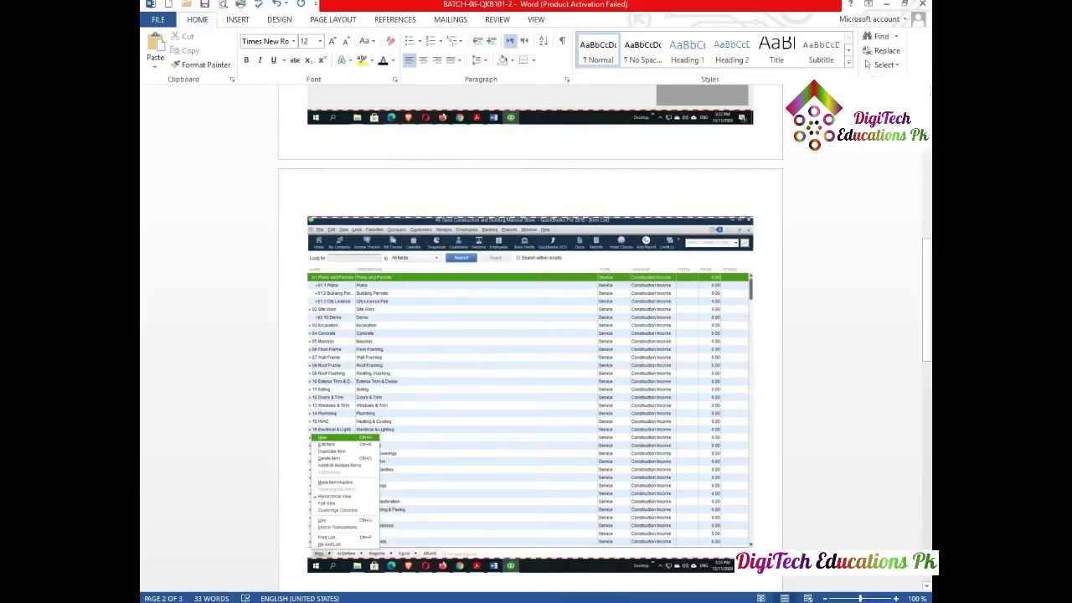
pyautogui.hotkey('ctrl', 'v')
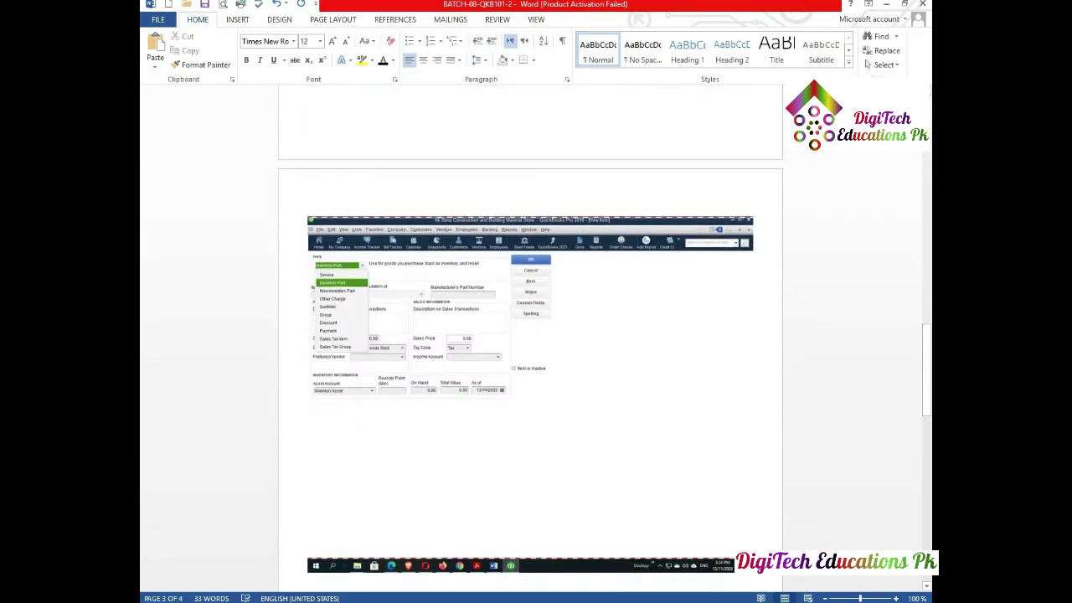
pyautogui.hotkey('alt', 'Tab')
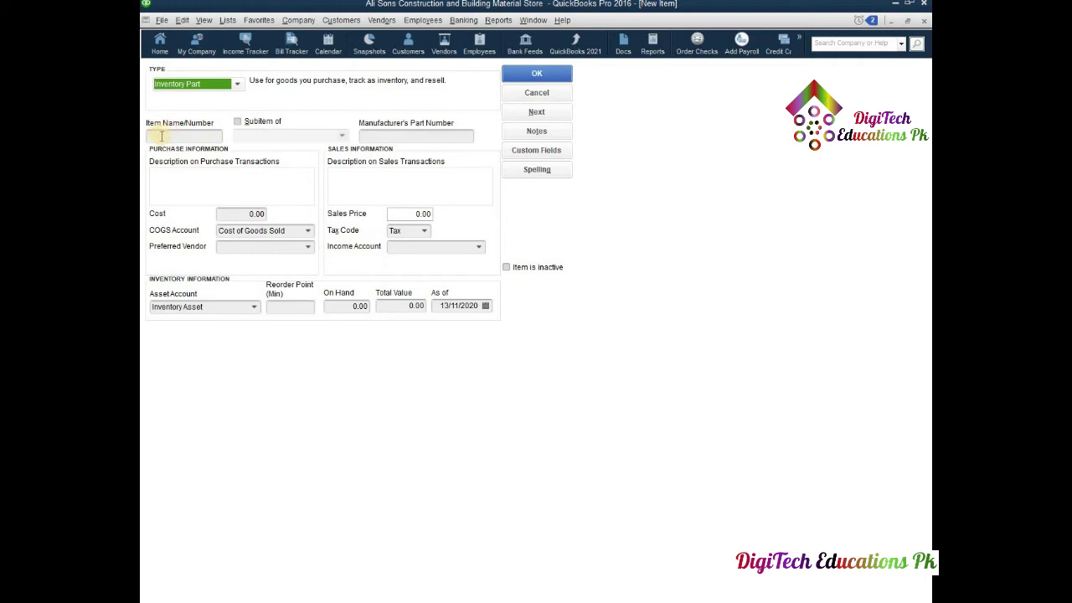
# - Name the item Door Lock with part number DL-0101 and a 'Door Lock of good Quality' description
pyautogui.click(162, 136)
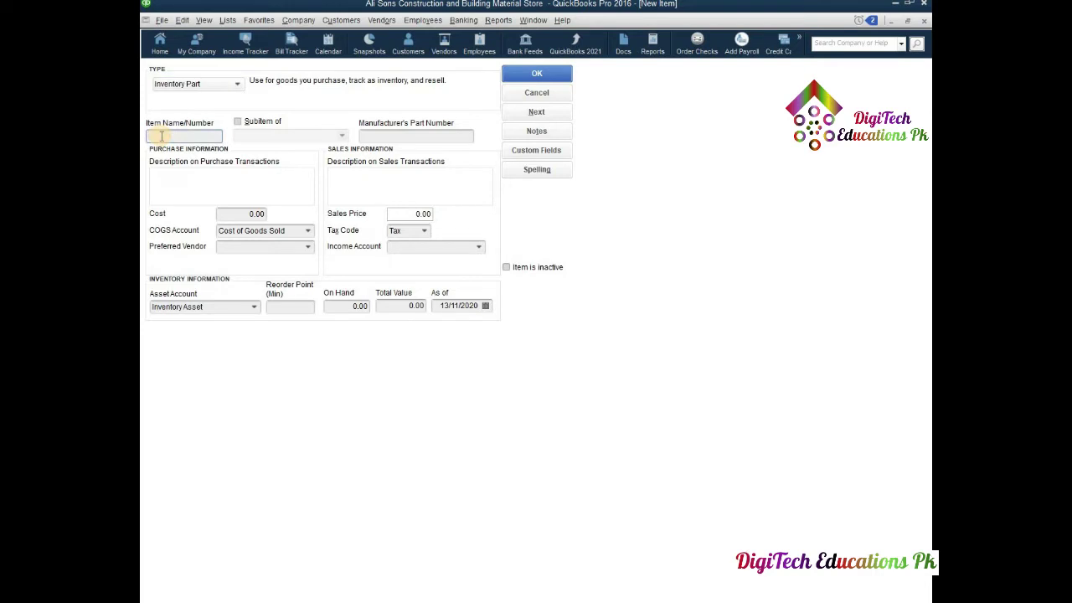
pyautogui.write('Door Lock')
pyautogui.click(407, 136)
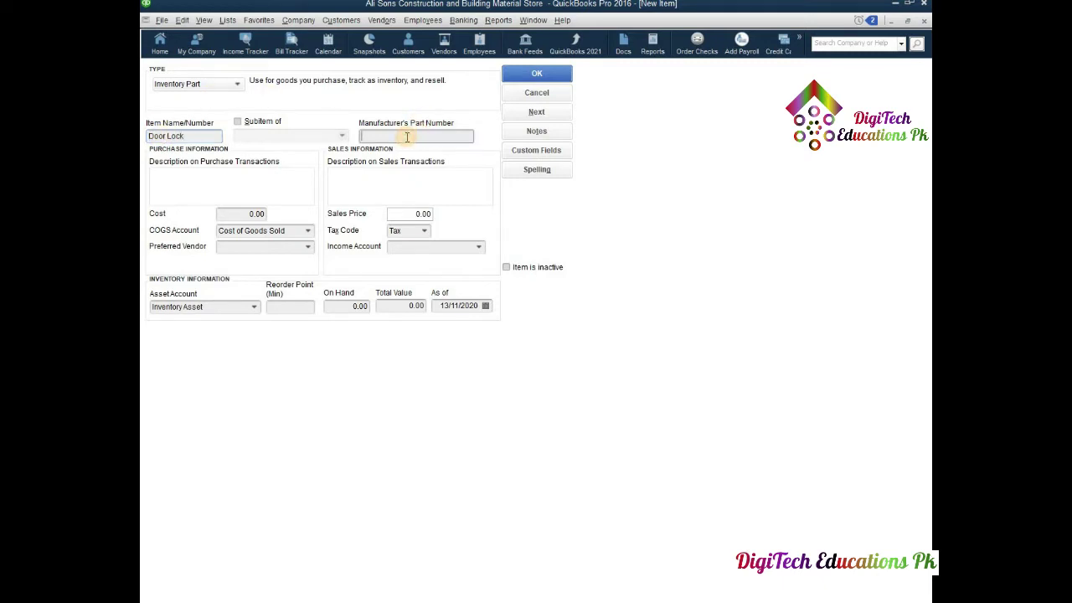
pyautogui.write('DL-0101')
pyautogui.click(215, 176)
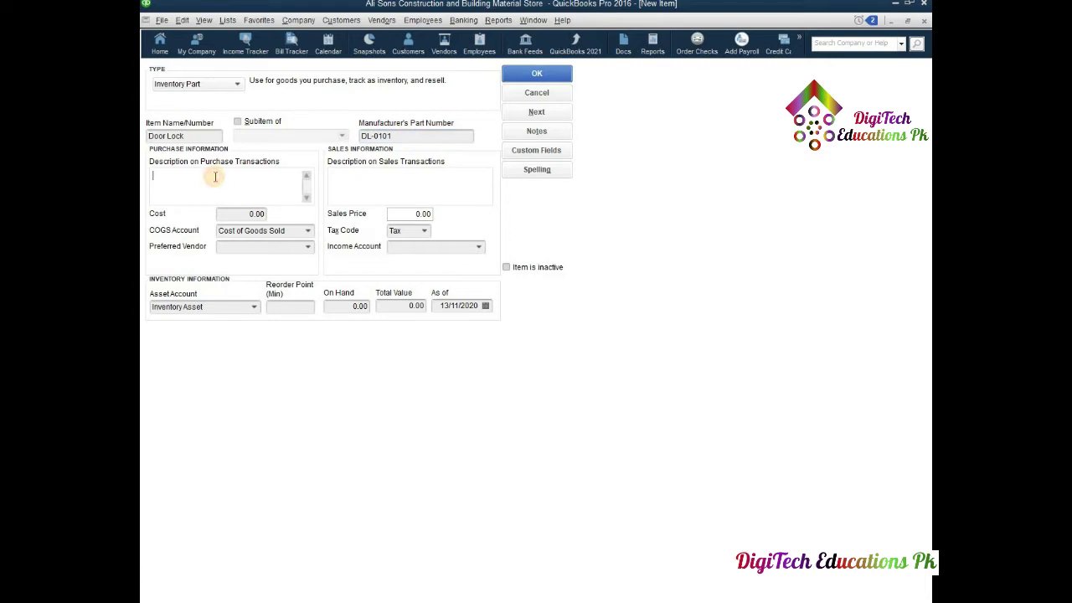
pyautogui.write('Door Lock of good Quality')
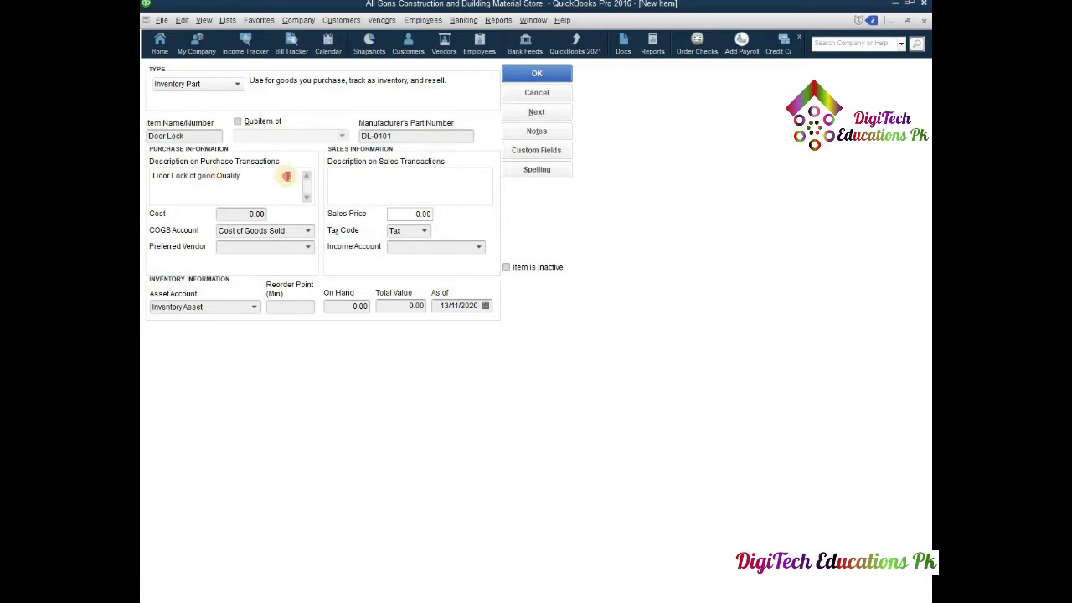
pyautogui.click(354, 180)
pyautogui.moveTo(354, 180); pyautogui.dragTo(357, 180)
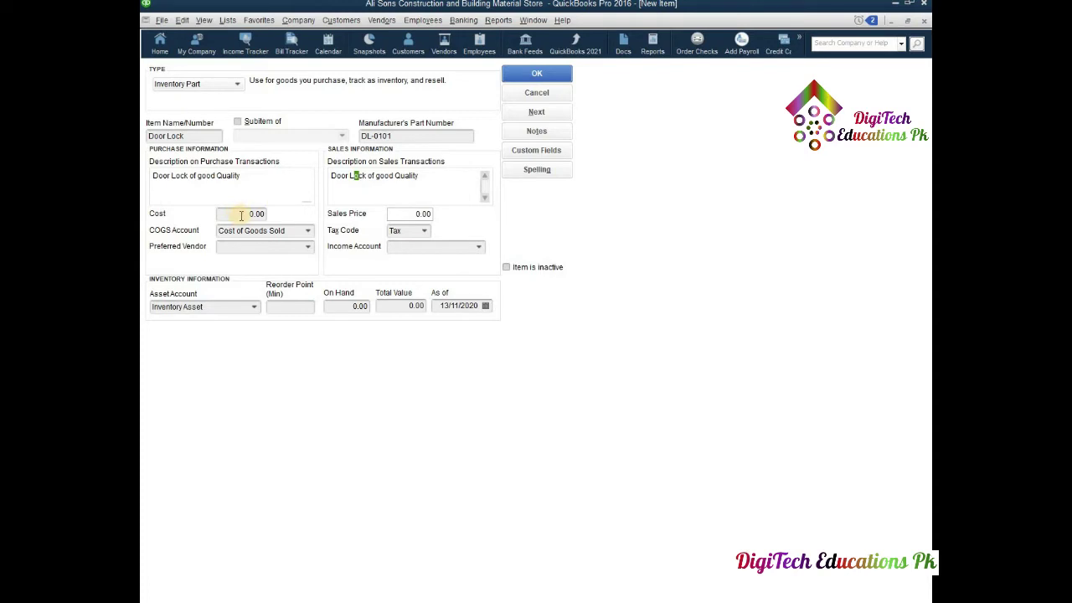
# - Enter cost 500.00 and sales price 700.00, keeping Cost of Goods Sold as the COGS account
pyautogui.click(245, 213)
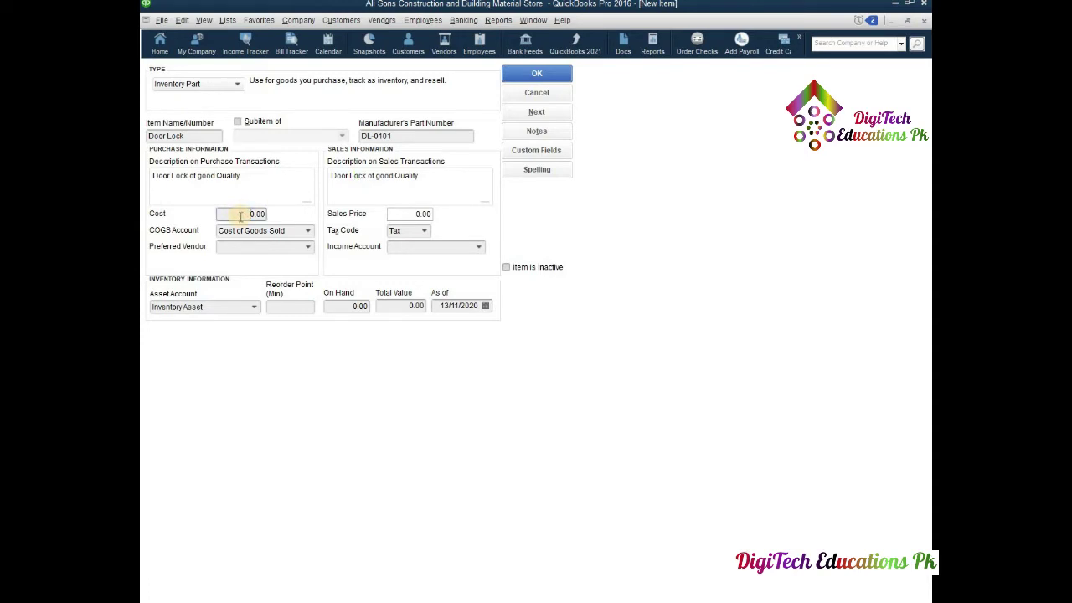
pyautogui.write('50')
pyautogui.click(403, 215)
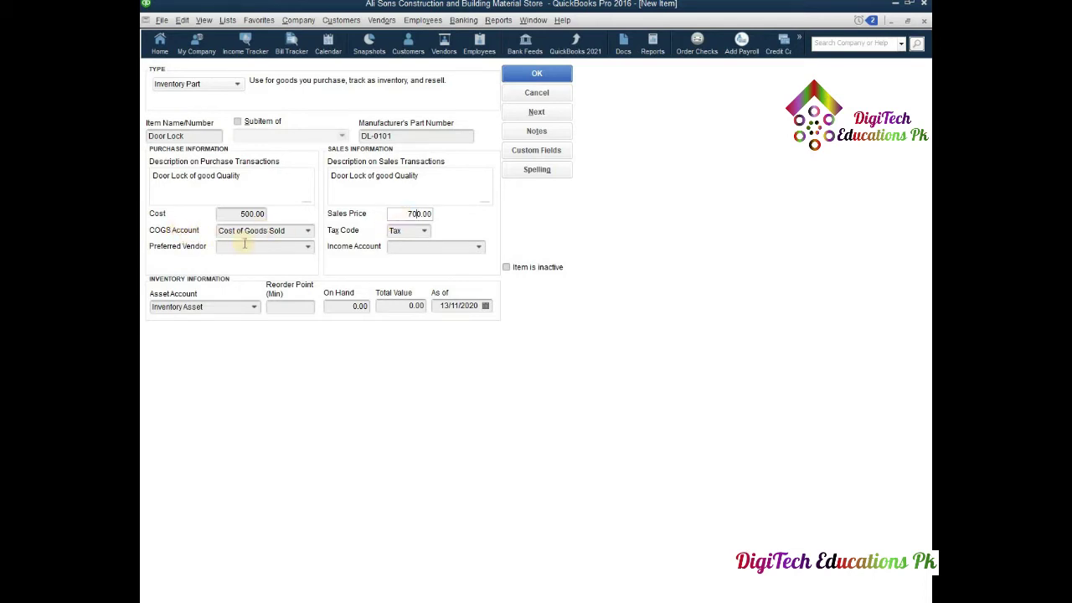
pyautogui.click(308, 230)
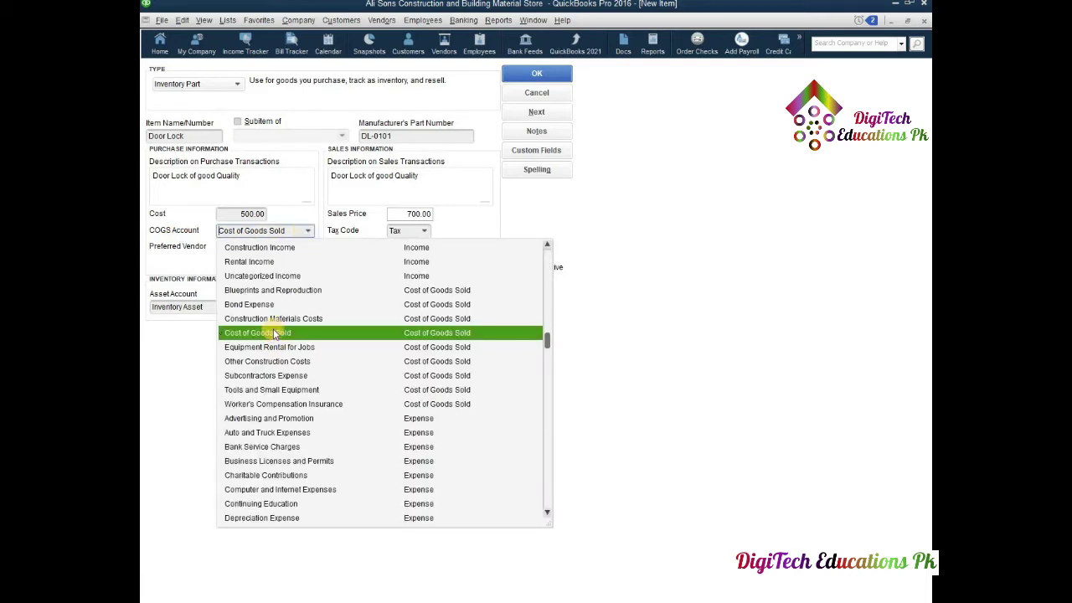
pyautogui.click(273, 333)
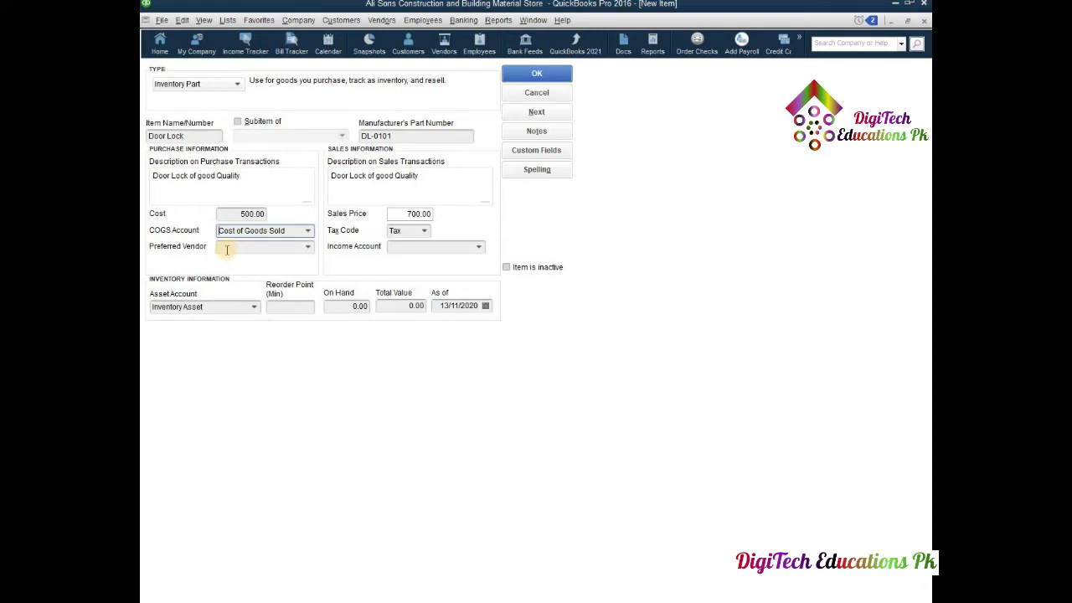
pyautogui.click(308, 248)
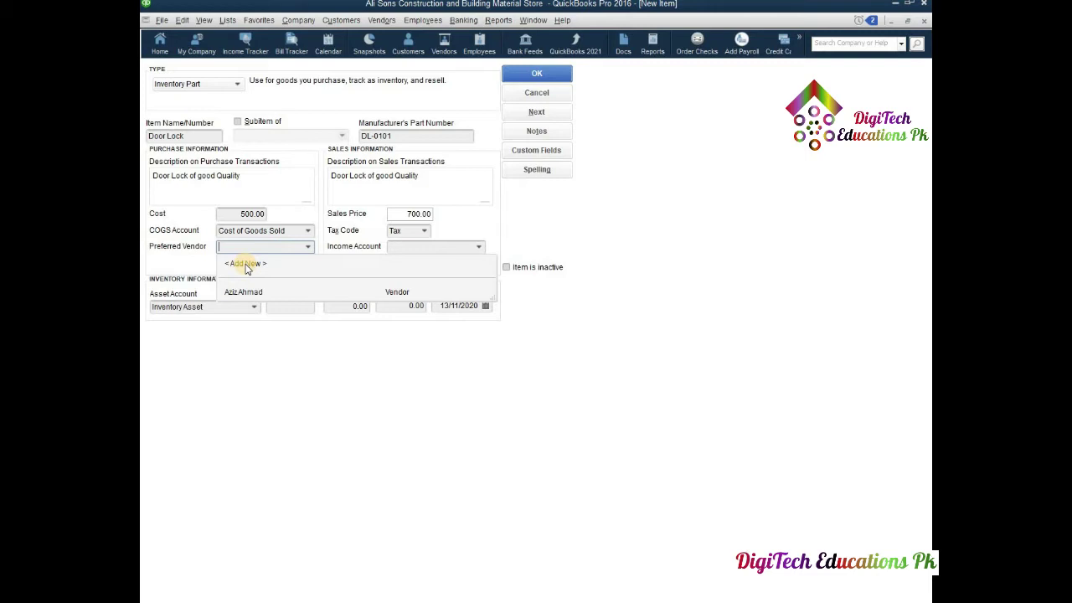
# - Add a new preferred vendor with its vendor name, company name, contact's last name, job title Owner and main phone
pyautogui.click(246, 263)
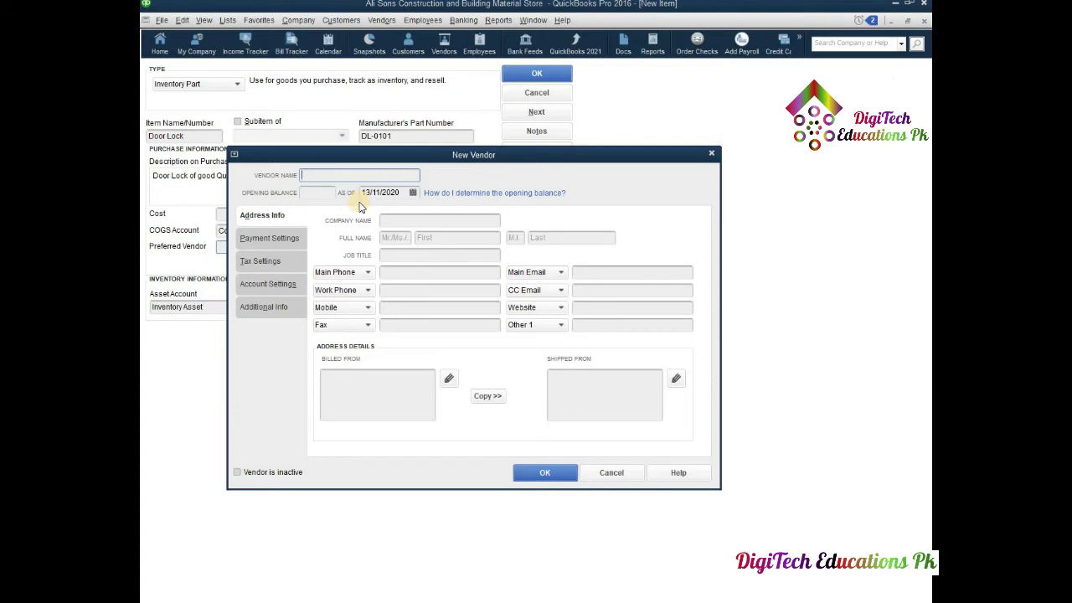
pyautogui.click(401, 220)
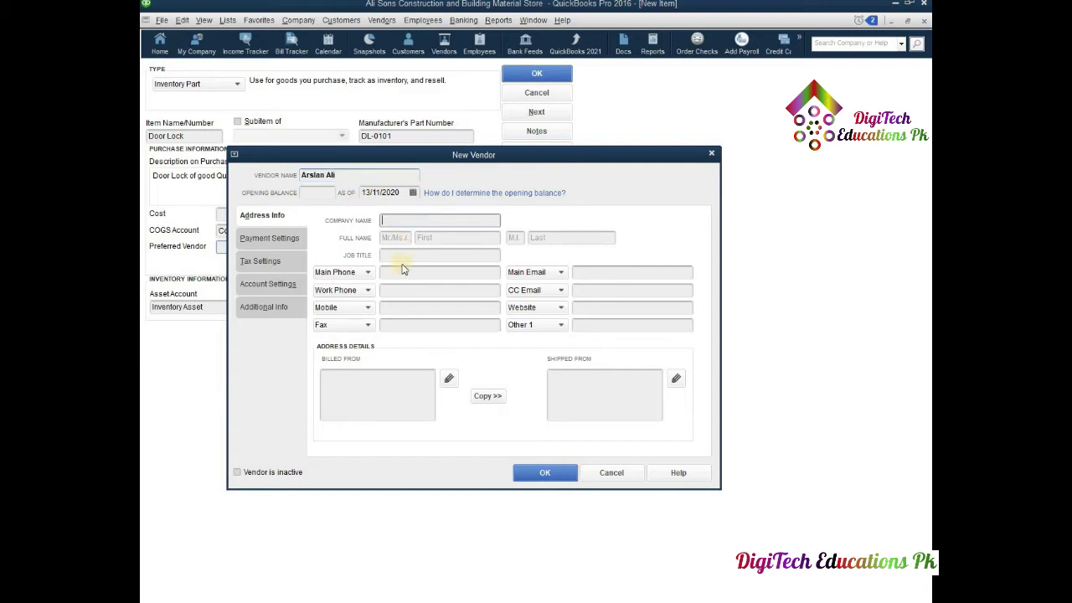
pyautogui.write('Arslan & Sons')
pyautogui.click(434, 241)
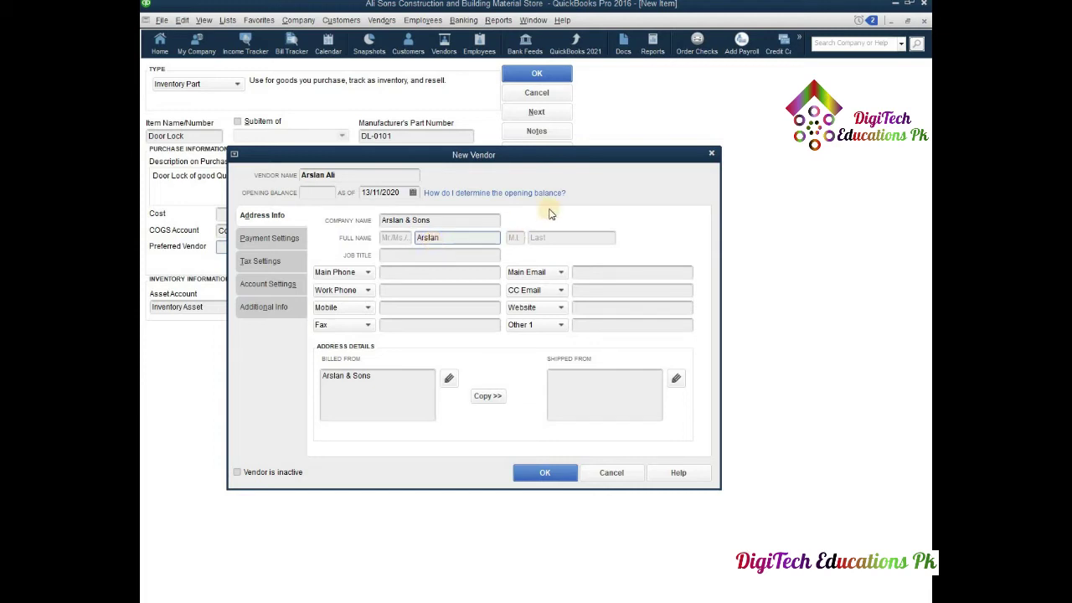
pyautogui.click(549, 239)
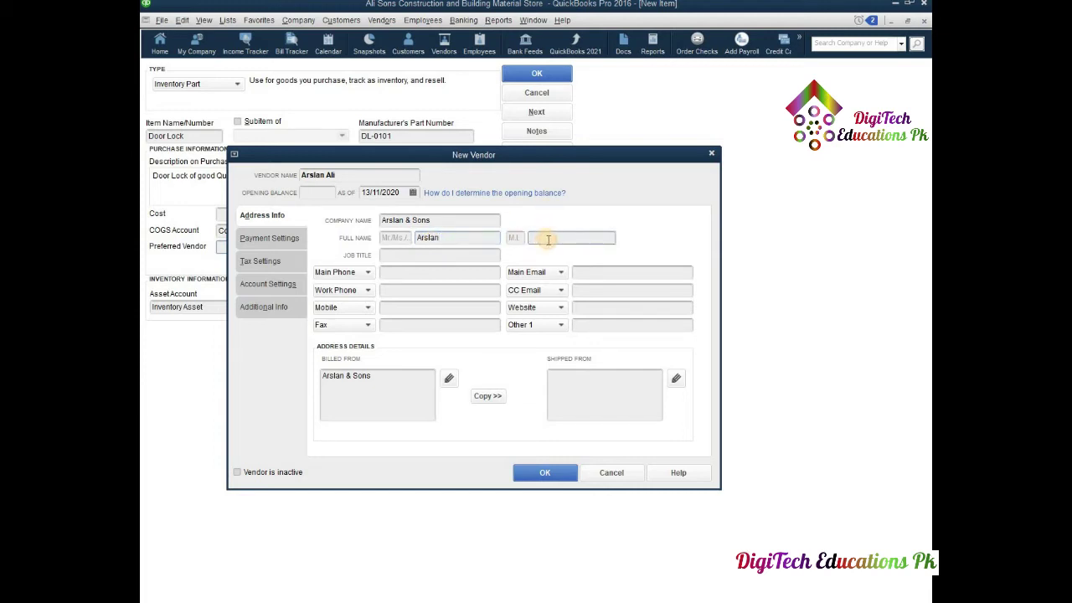
pyautogui.write('Ali')
pyautogui.click(394, 256)
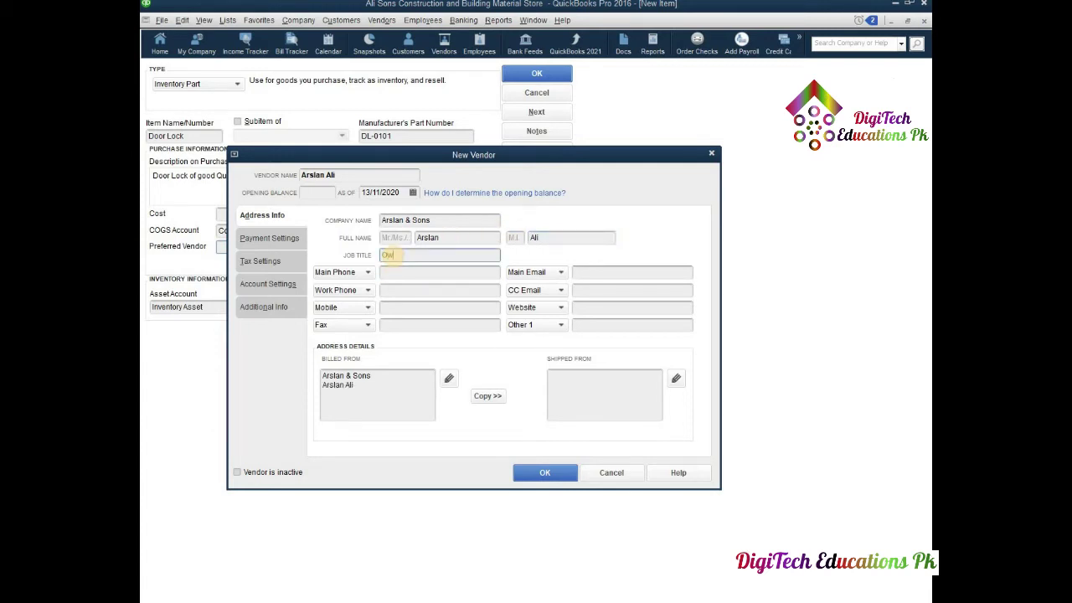
pyautogui.write('Owner')
pyautogui.click(417, 271)
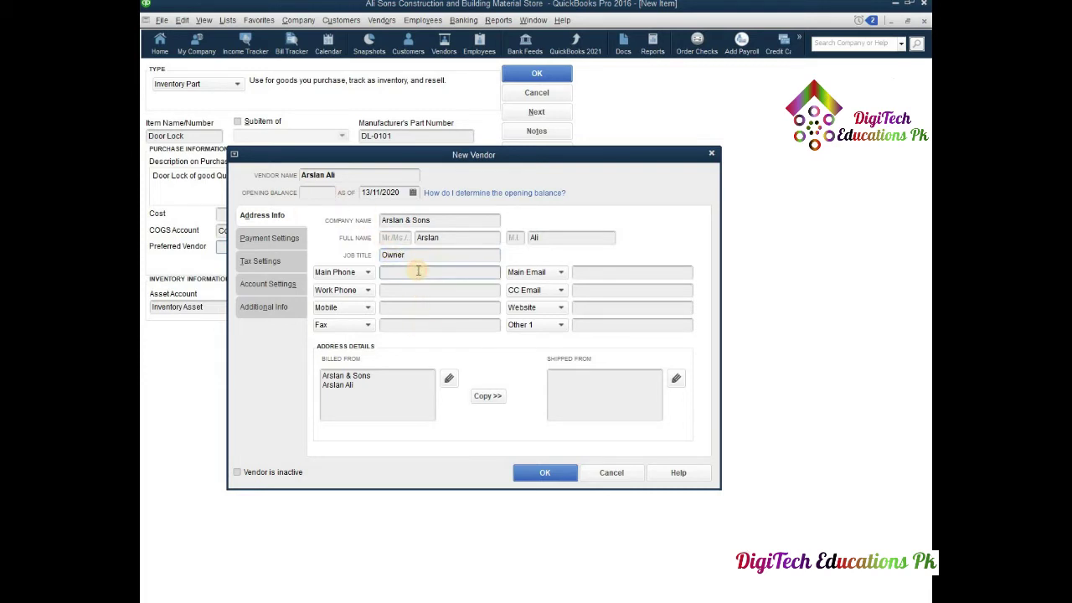
# - Copy the billing address to a Shipped From address in Lahore, Punjab 54000, Pakistan
pyautogui.click(485, 397)
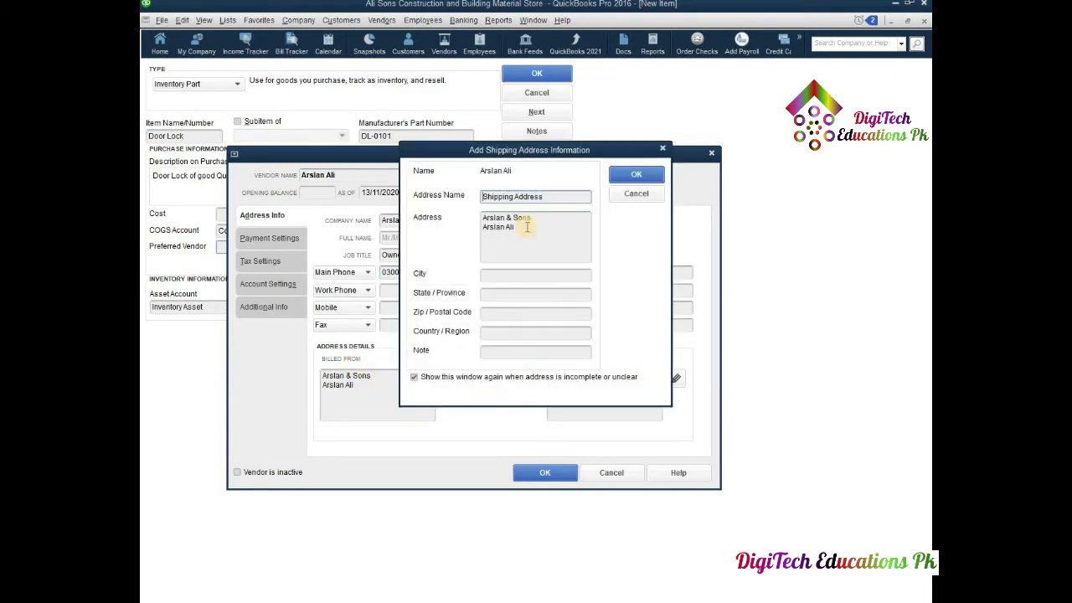
pyautogui.click(498, 278)
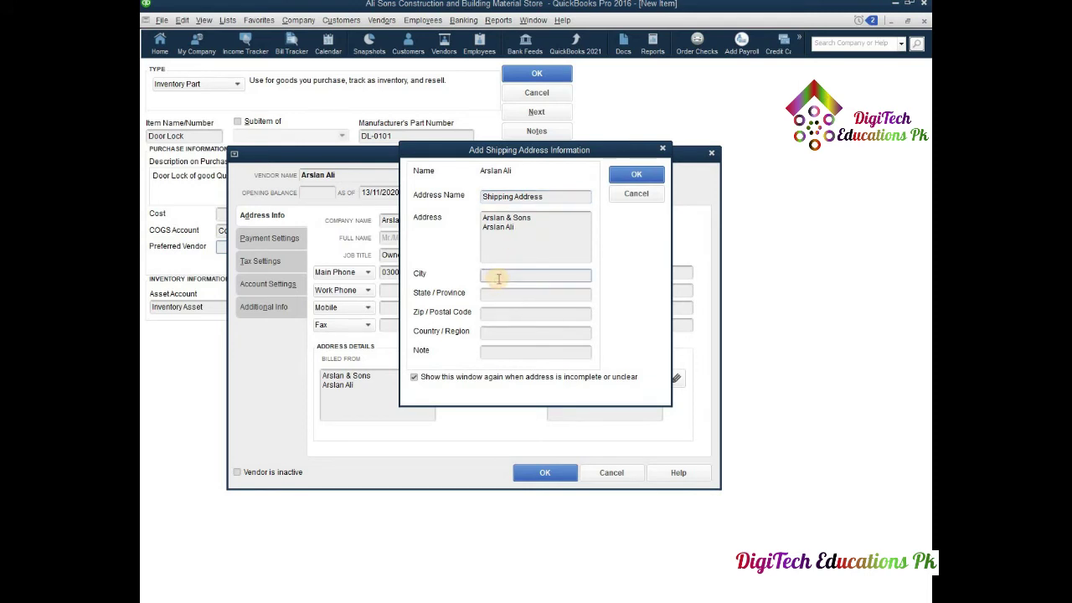
pyautogui.write('Lahore')
pyautogui.click(521, 294)
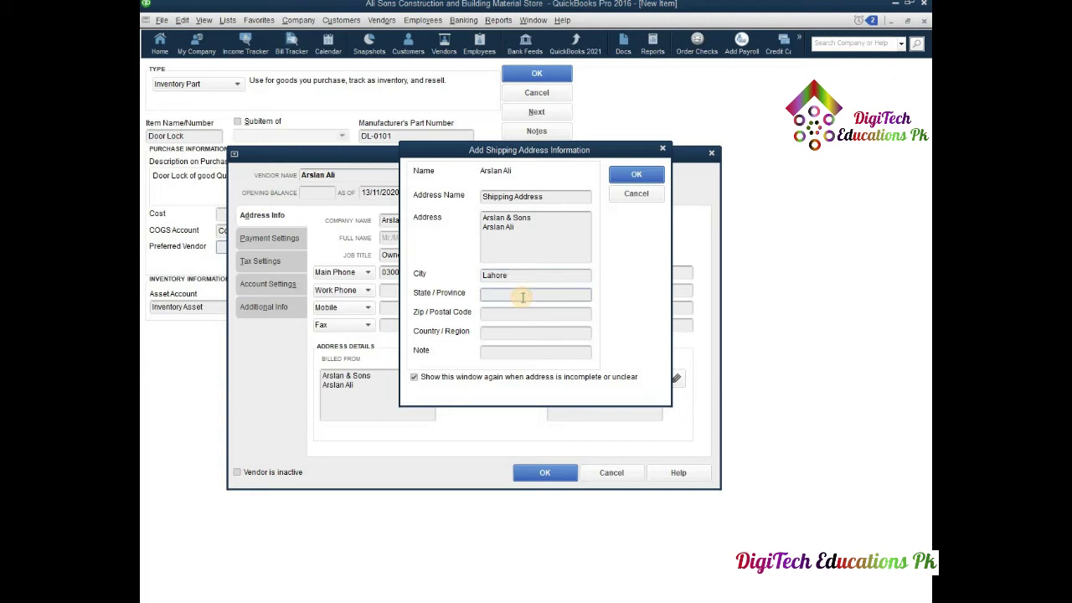
pyautogui.write('Punjab')
pyautogui.click(531, 311)
pyautogui.write('5')
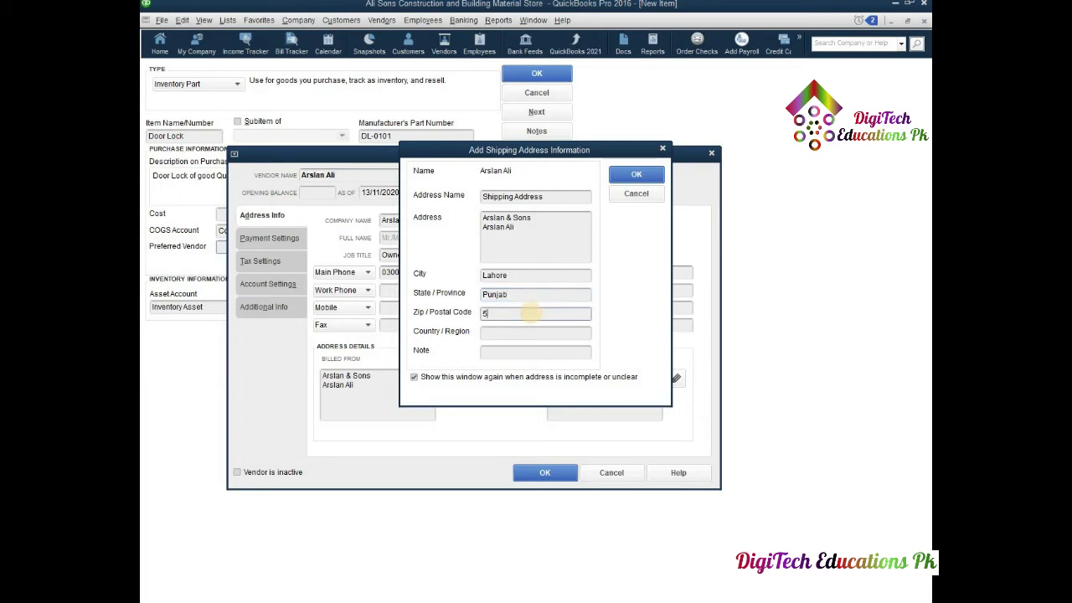
pyautogui.write('4000')
pyautogui.click(521, 333)
pyautogui.write('Pa')
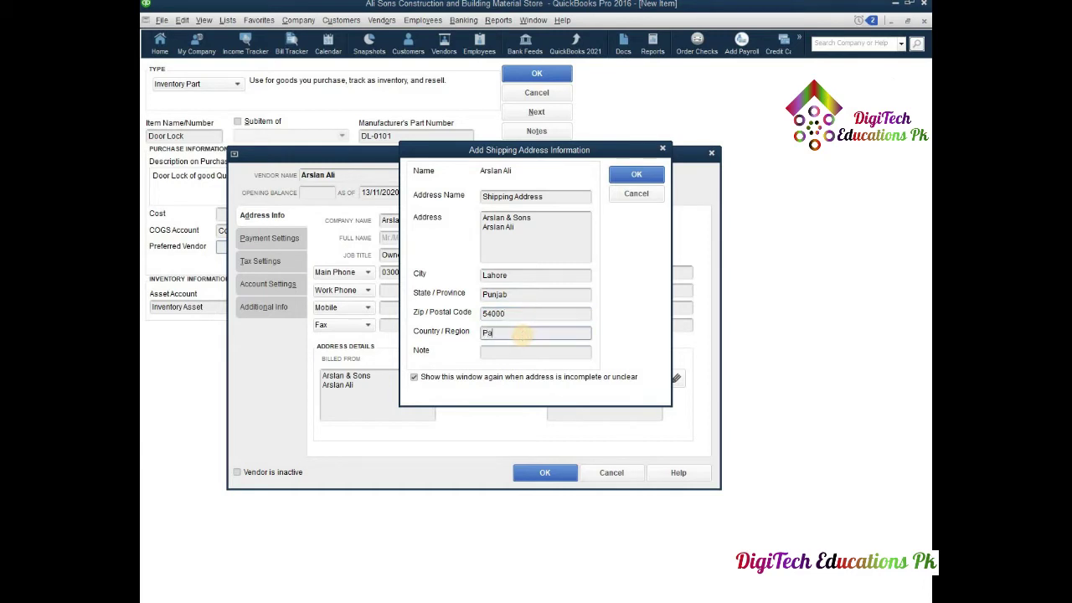
pyautogui.write('kistan')
pyautogui.click(624, 175)
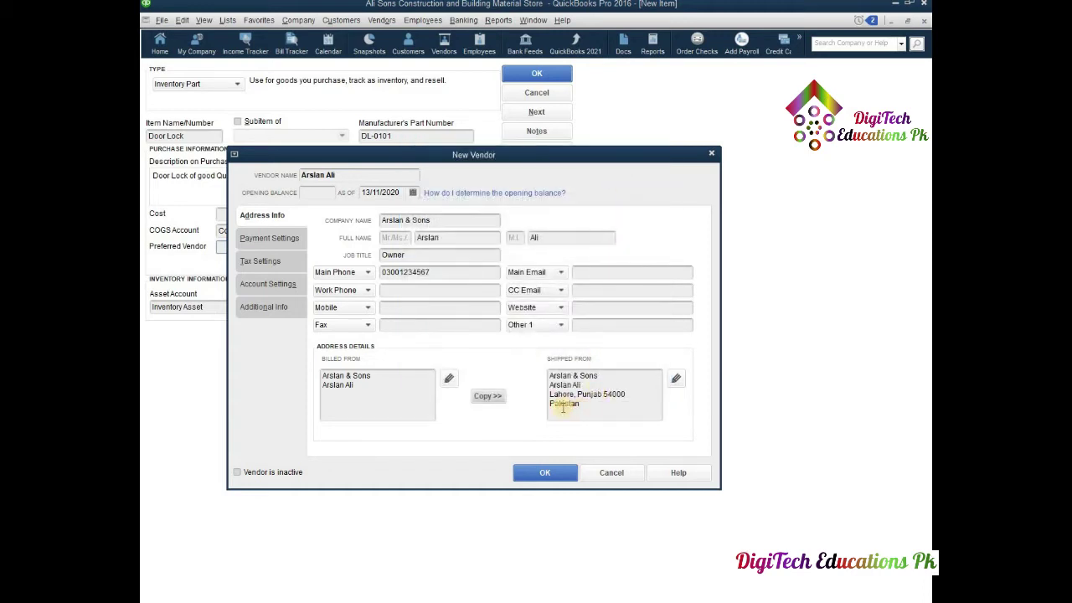
pyautogui.click(270, 238)
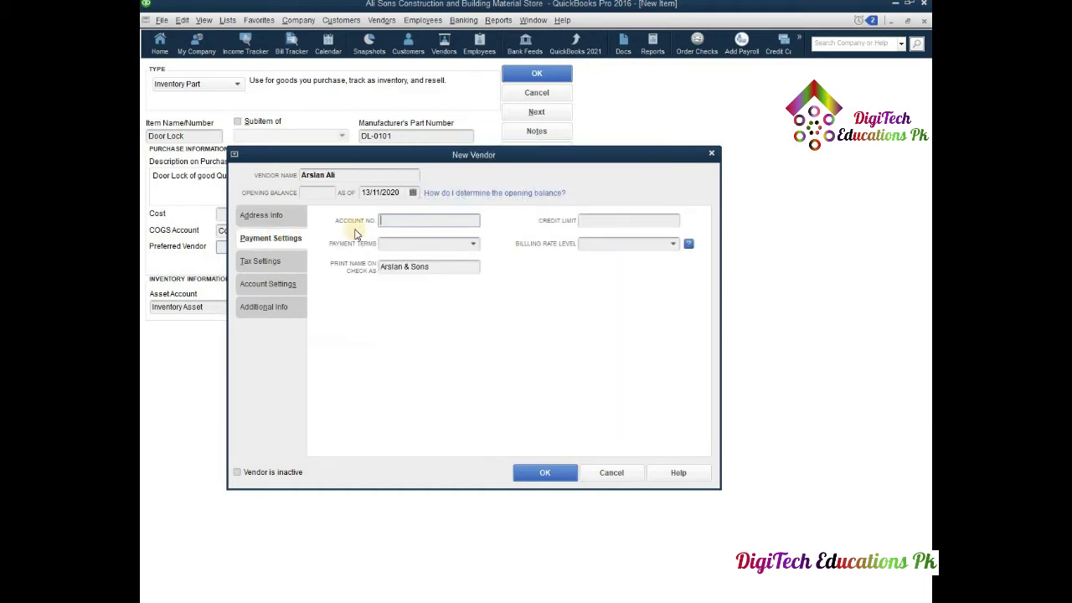
# - Enter the vendor's 6,000 opening balance and account number, with Net 15 terms and a 7,000 credit limit
pyautogui.click(318, 193)
pyautogui.write('6000')
pyautogui.click(409, 221)
pyautogui.write('0123456789')
pyautogui.click(471, 244)
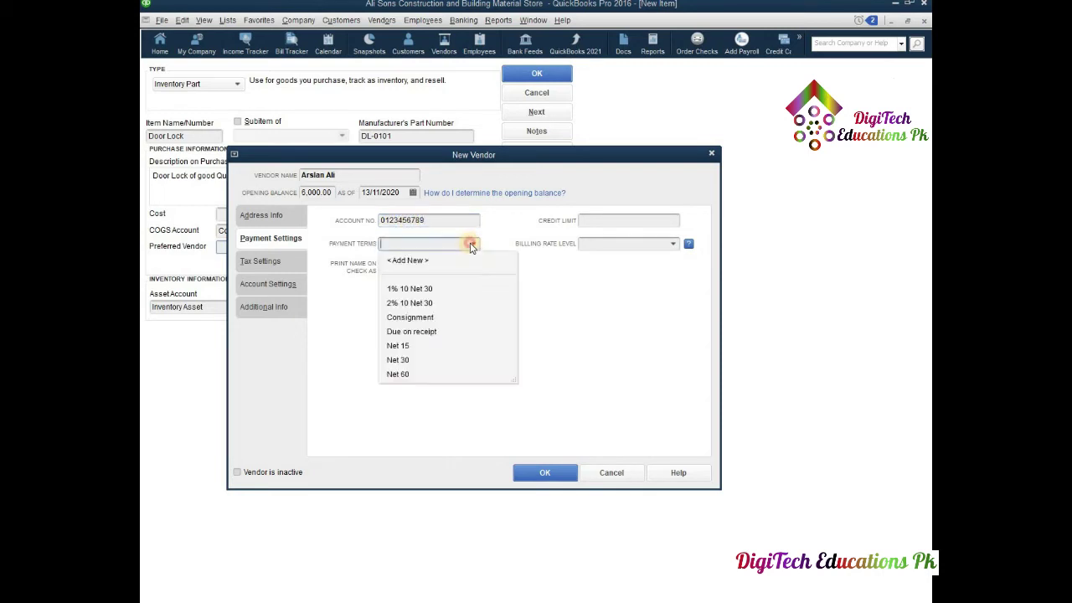
pyautogui.click(397, 347)
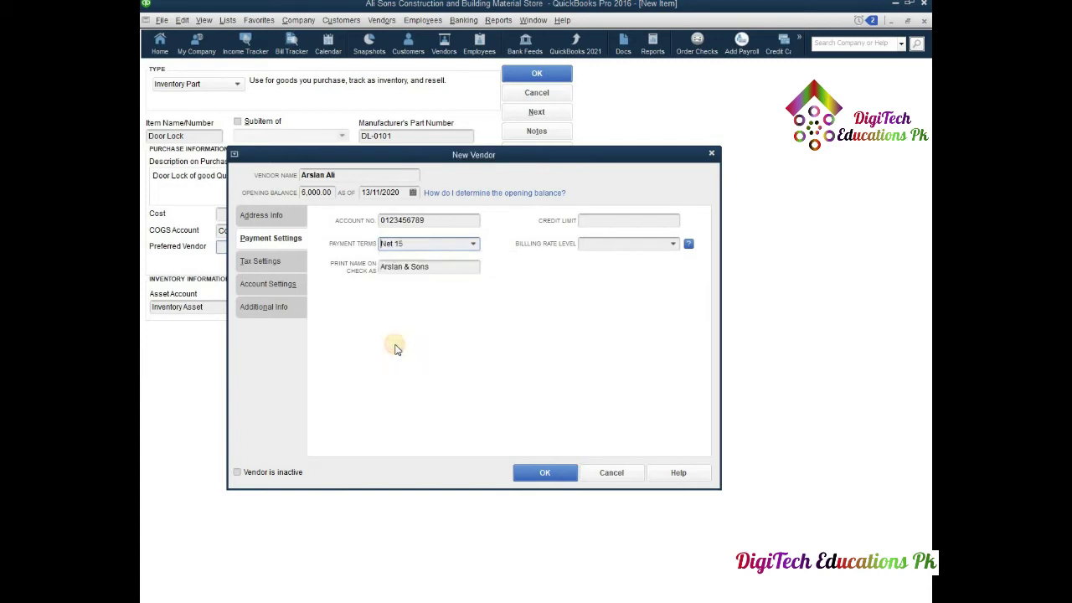
pyautogui.click(596, 221)
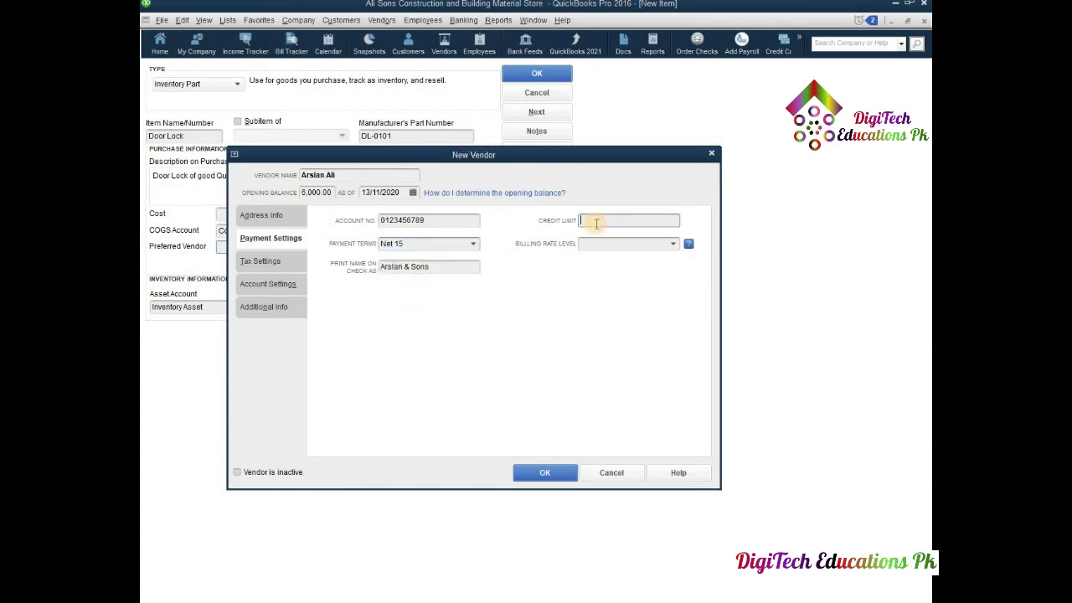
pyautogui.write('700000')
# - Set the vendor type to Materials and save the new vendor
pyautogui.click(275, 262)
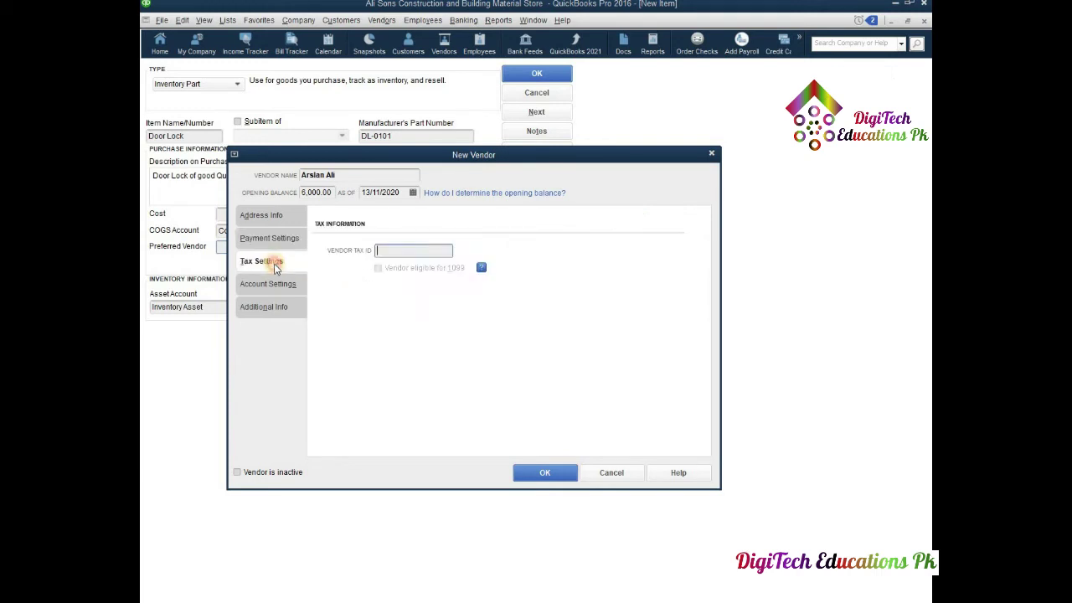
pyautogui.click(376, 250)
pyautogui.click(282, 285)
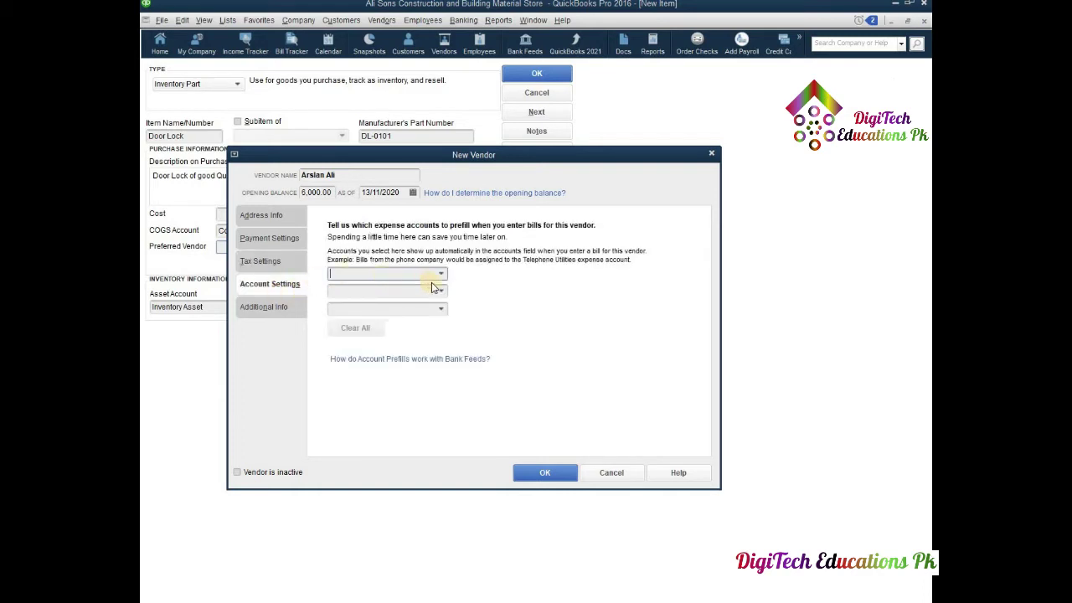
pyautogui.click(275, 310)
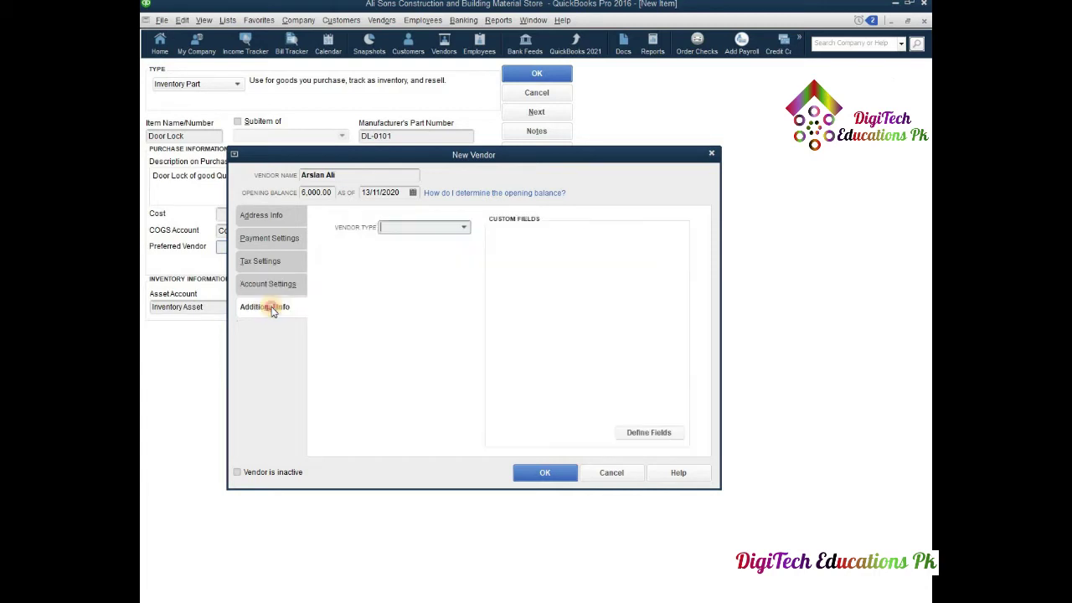
pyautogui.click(464, 229)
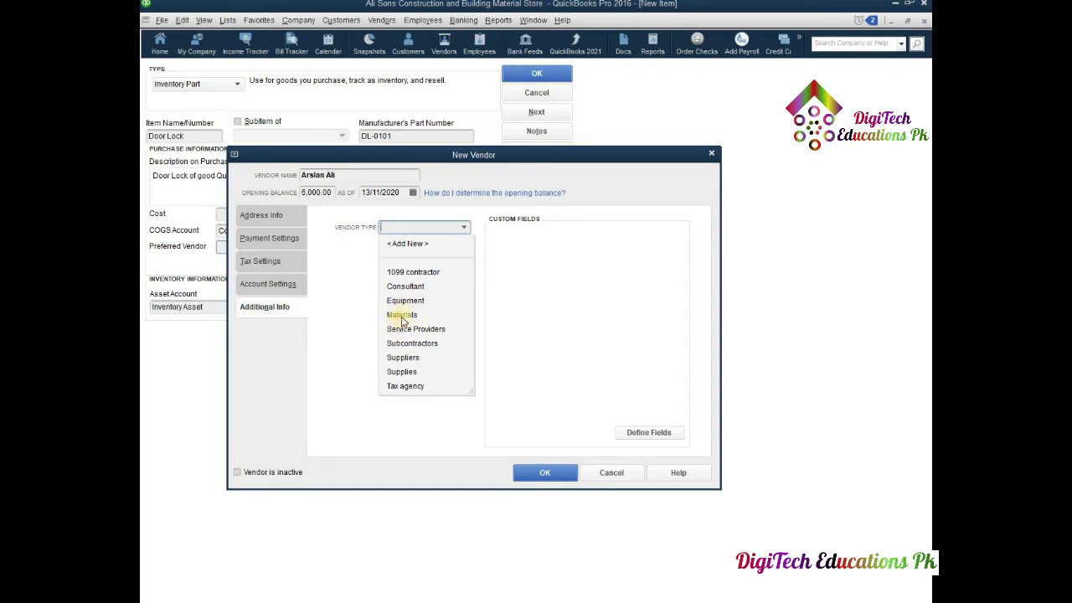
pyautogui.click(403, 318)
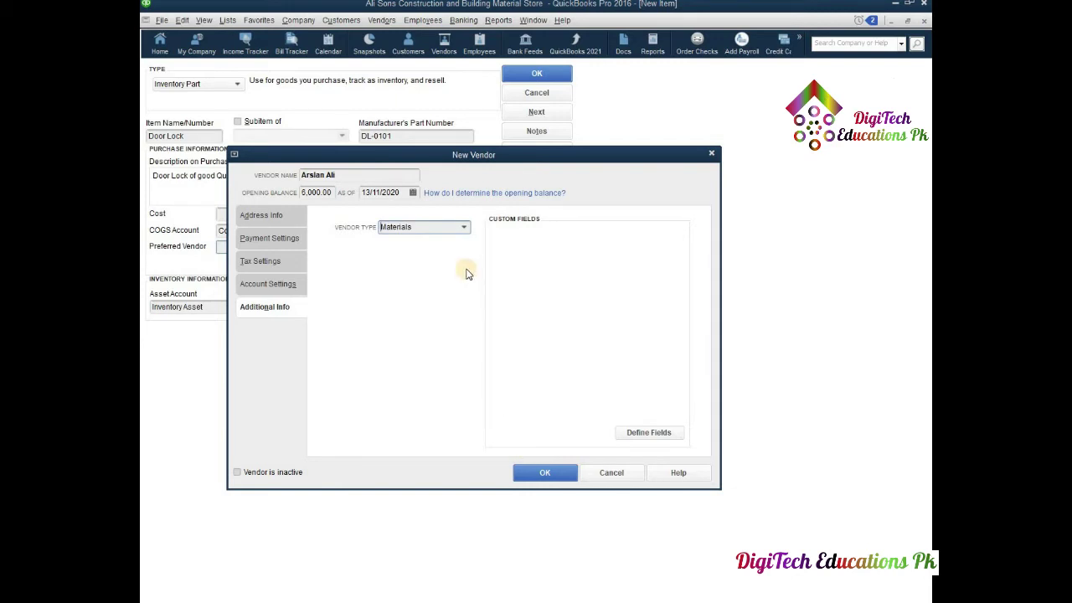
pyautogui.click(543, 474)
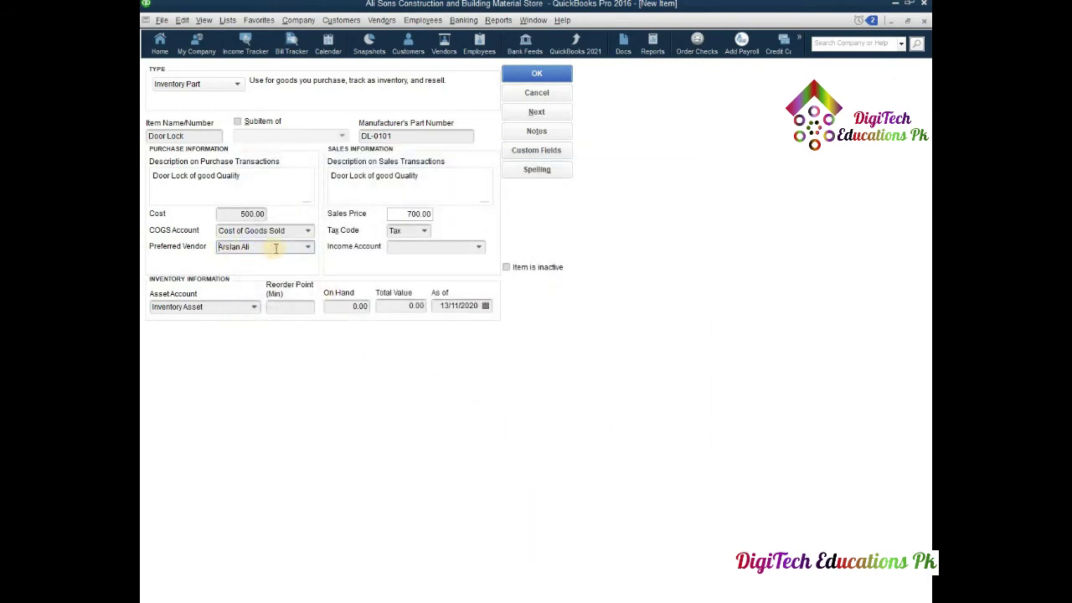
# - Choose Rental Income as the income account, with reorder point 50 and 500 on hand (valued 250,000.00)
pyautogui.click(481, 249)
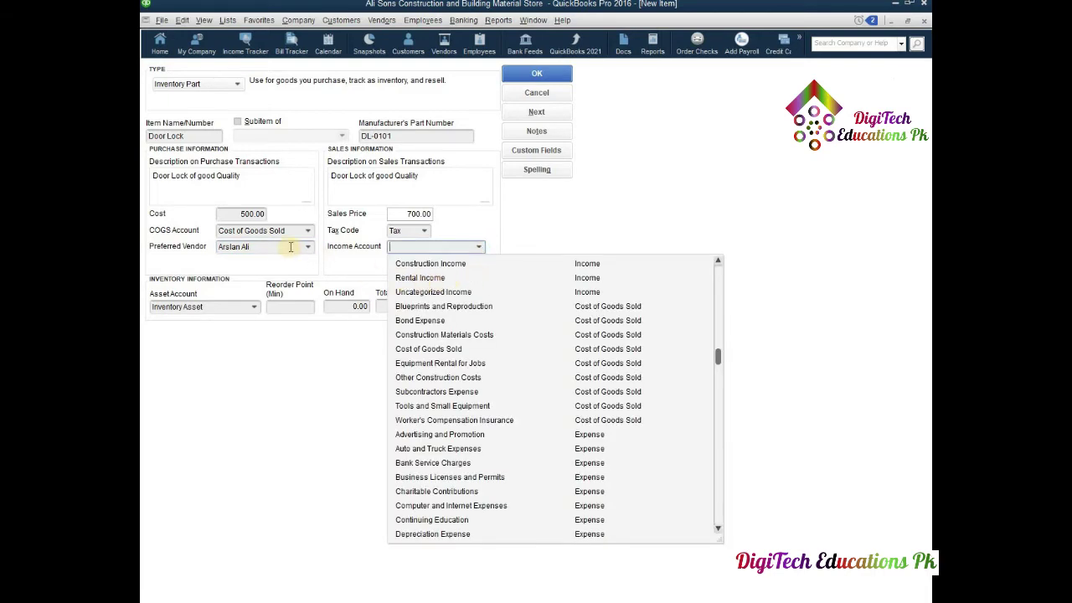
pyautogui.click(409, 277)
pyautogui.click(287, 307)
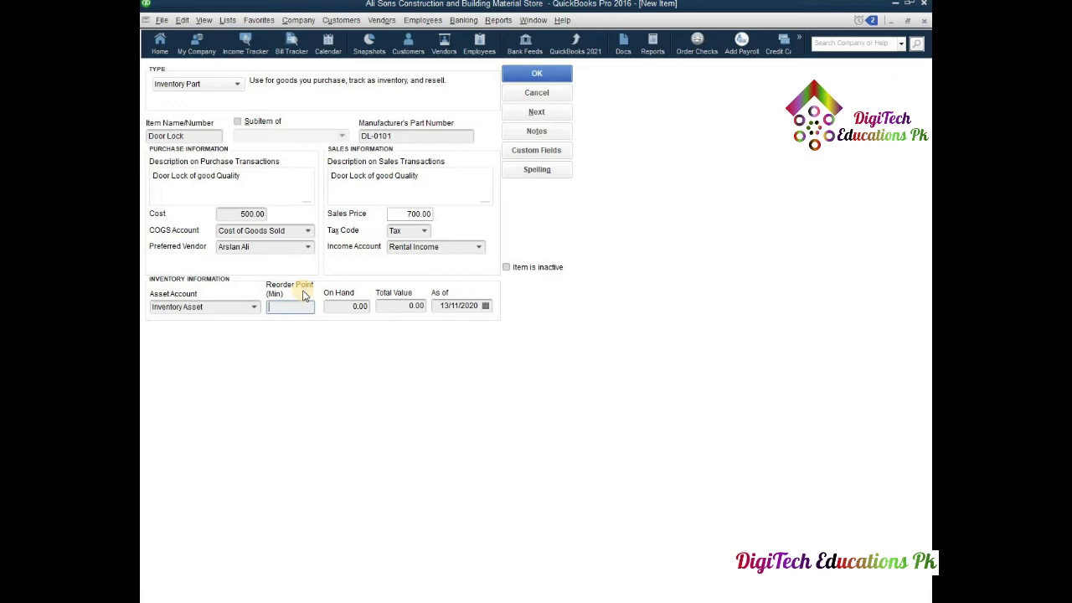
pyautogui.write('50')
pyautogui.click(349, 310)
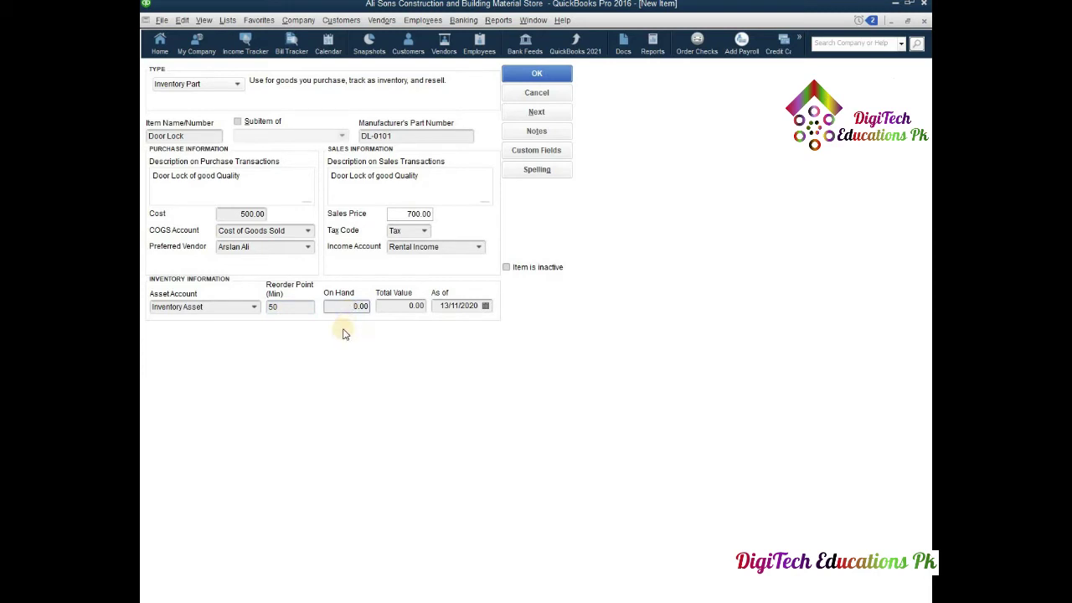
pyautogui.write('50')
pyautogui.click(391, 306)
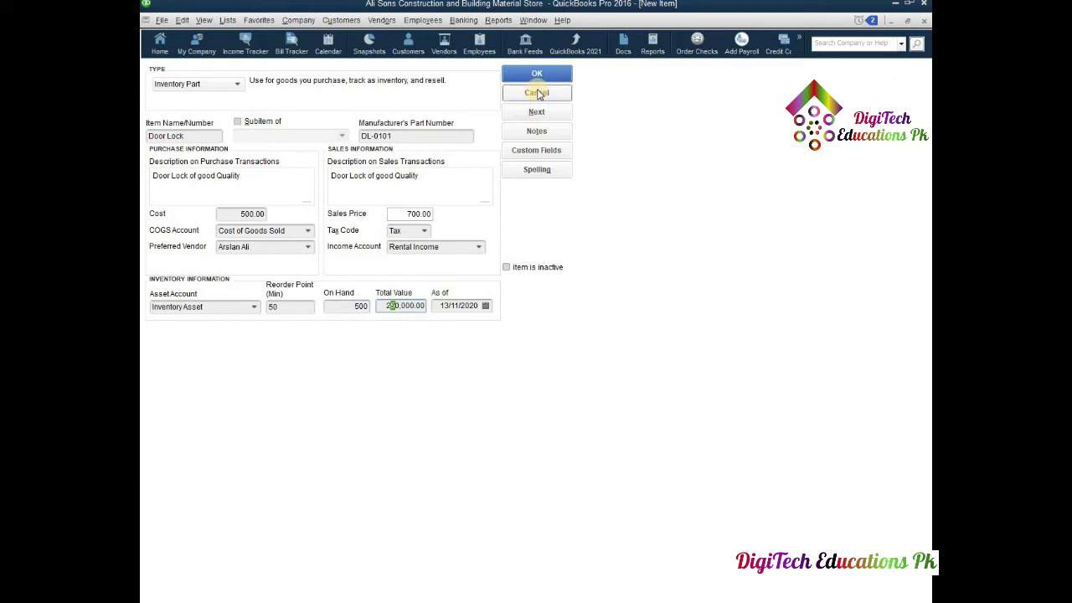
pyautogui.click(440, 246)
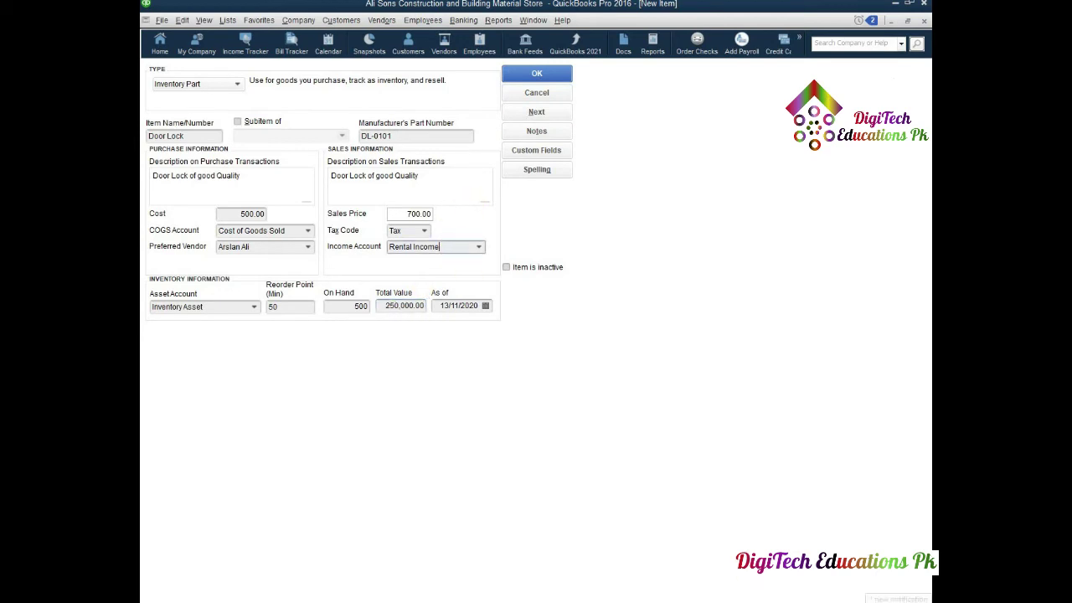
pyautogui.click(921, 597)
pyautogui.click(886, 533)
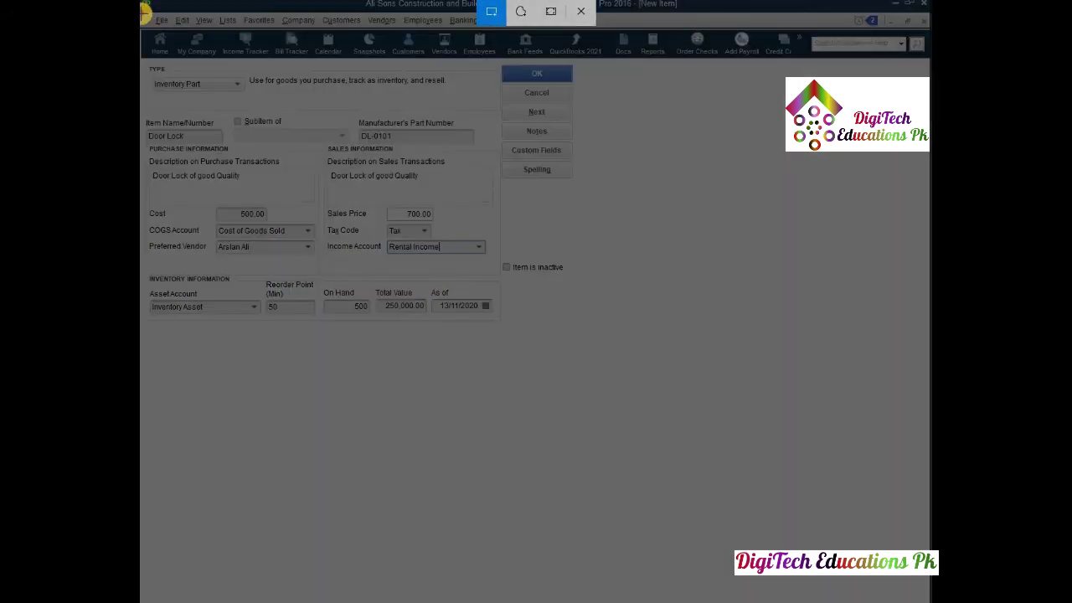
# - Snip the completed Door Lock item form and paste it onto page 4 of the Word answer sheet
pyautogui.moveTo(141, 14); pyautogui.dragTo(584, 325)
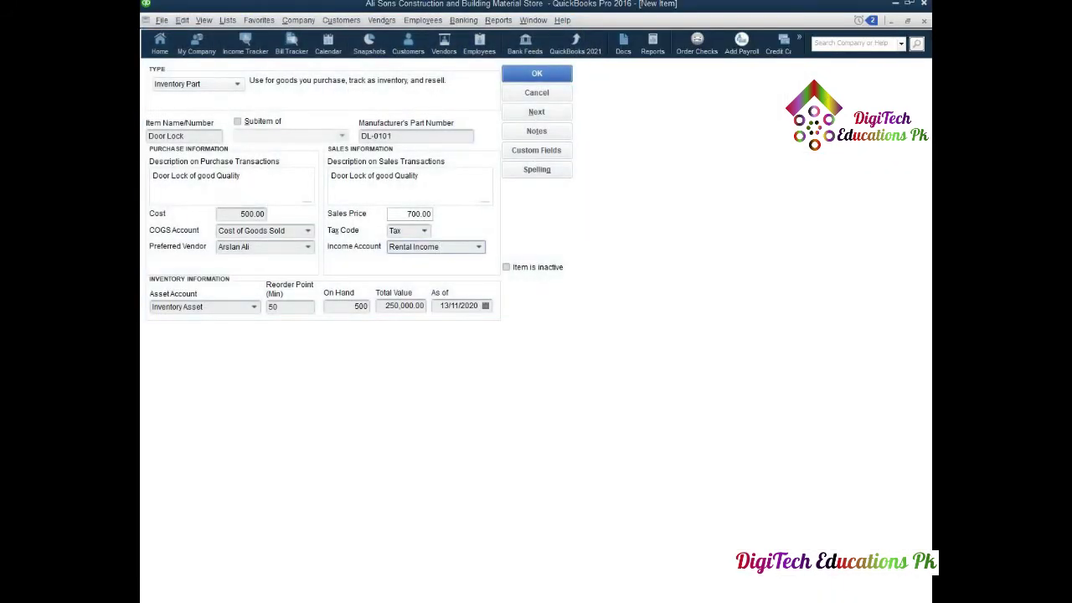
pyautogui.hotkey('alt', 'Tab')
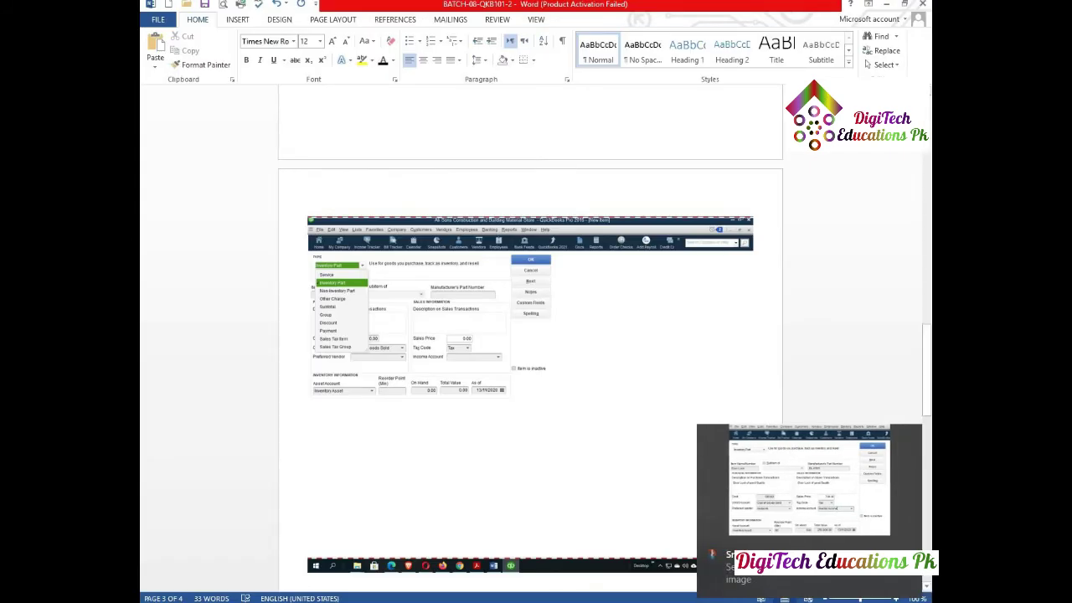
pyautogui.hotkey('ctrl', 'v')
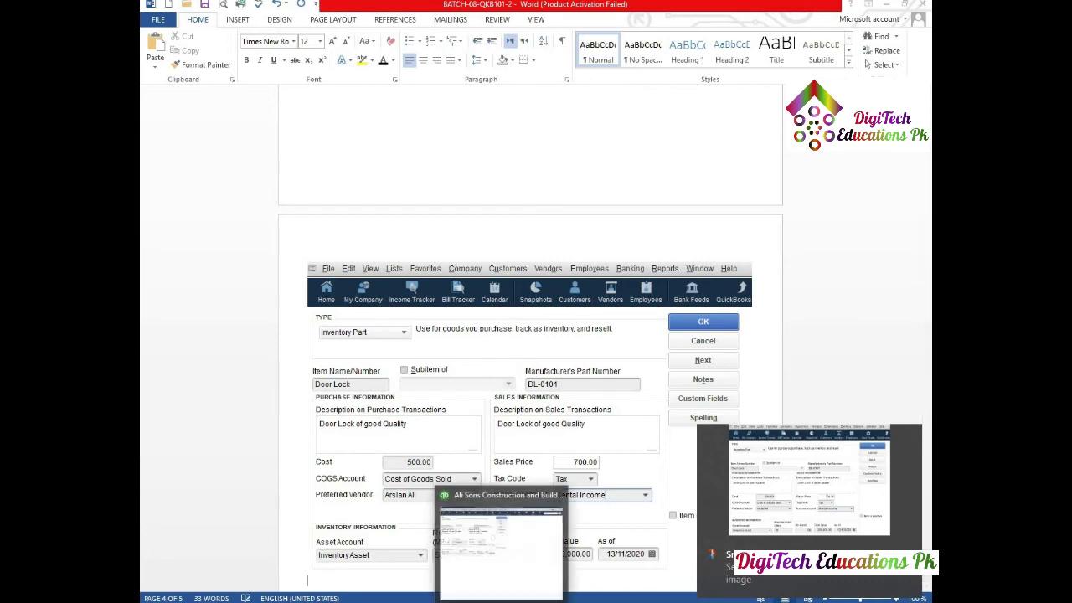
pyautogui.click(502, 536)
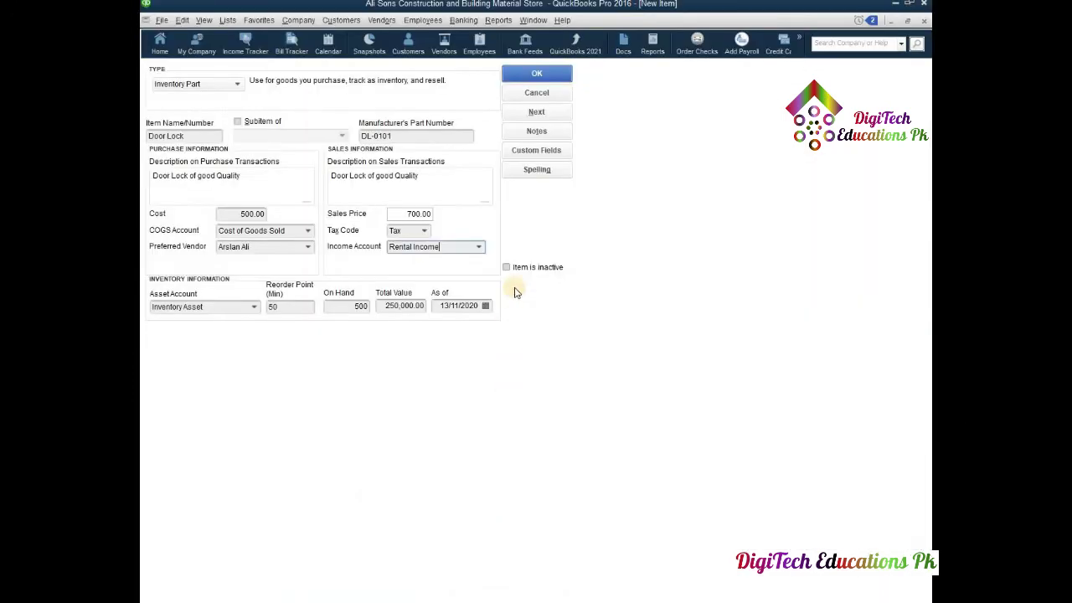
# - Save Door Lock so it is listed in the Item List as an Inventory Part at 700.00
pyautogui.click(544, 73)
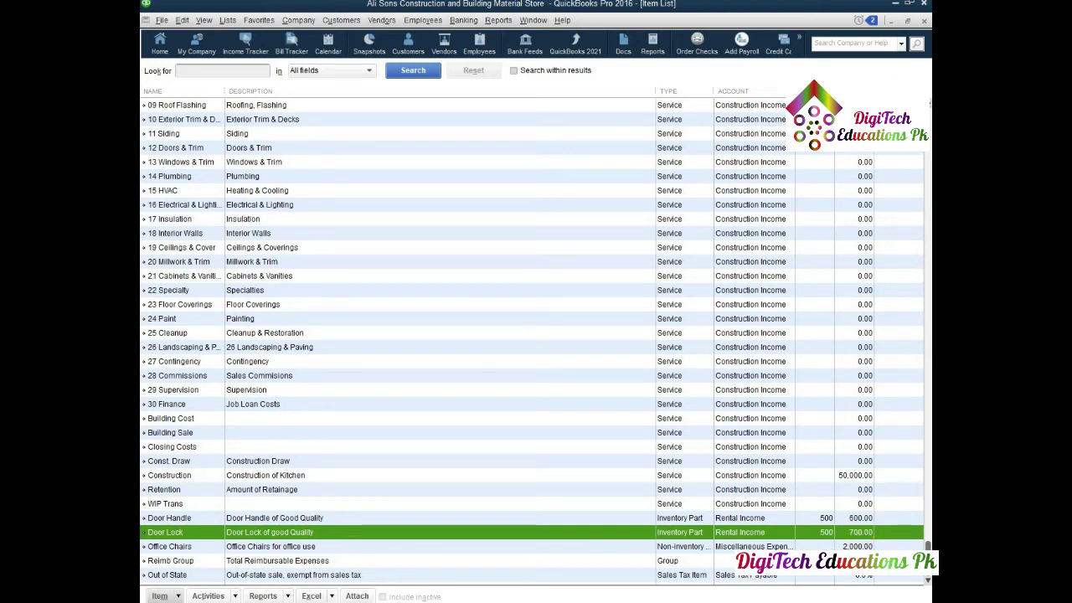
pyautogui.moveTo(471, 599)
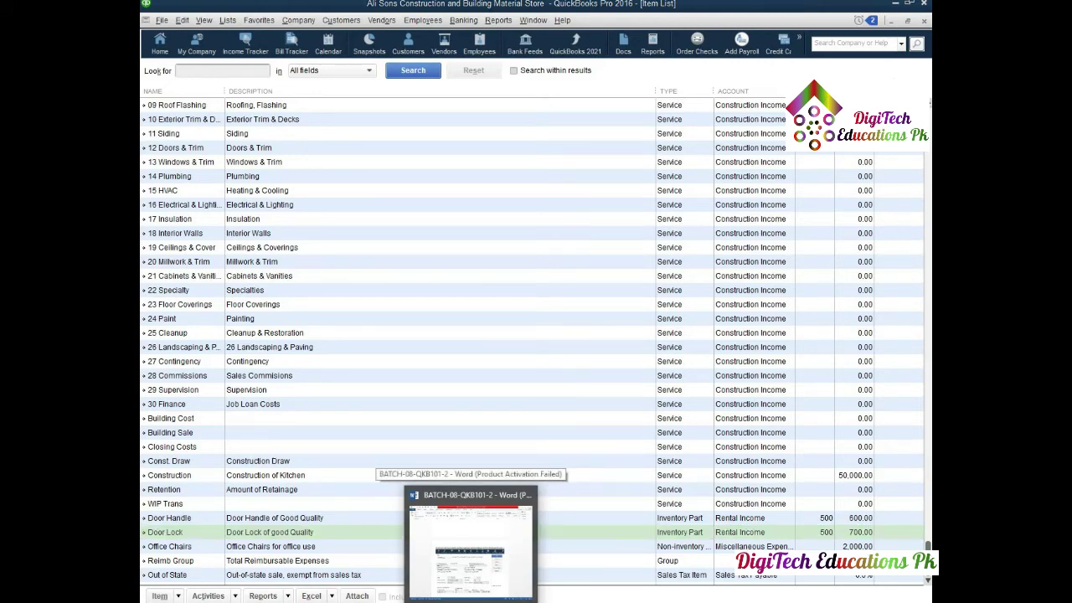
# - In Word, push the Task # 02 heading onto the next page with blank lines
pyautogui.click(470, 542)
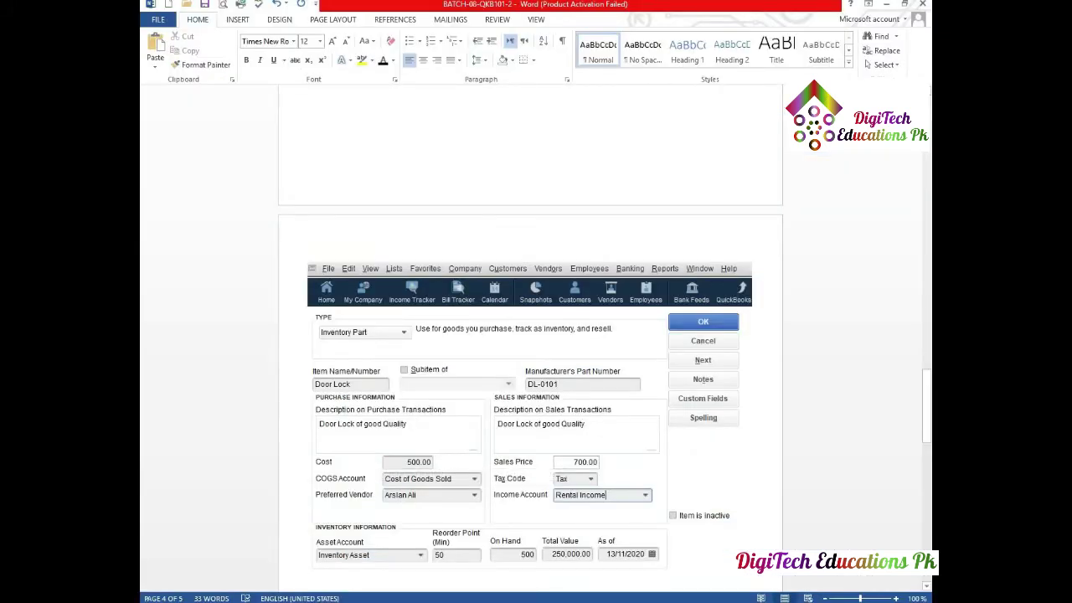
pyautogui.scroll(-15, 467, 507)
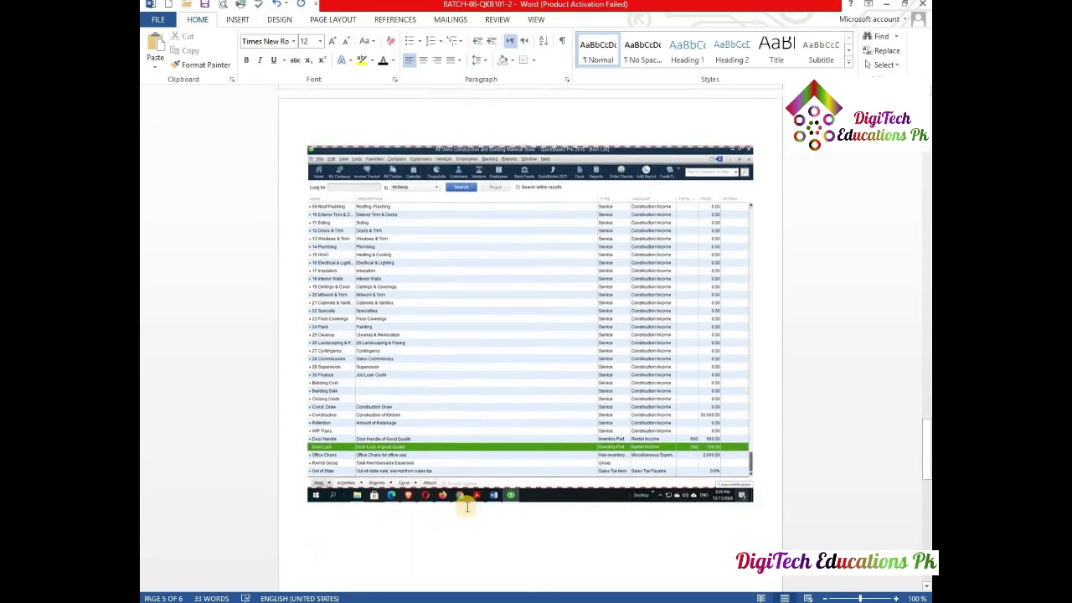
pyautogui.scroll(-5, 467, 506)
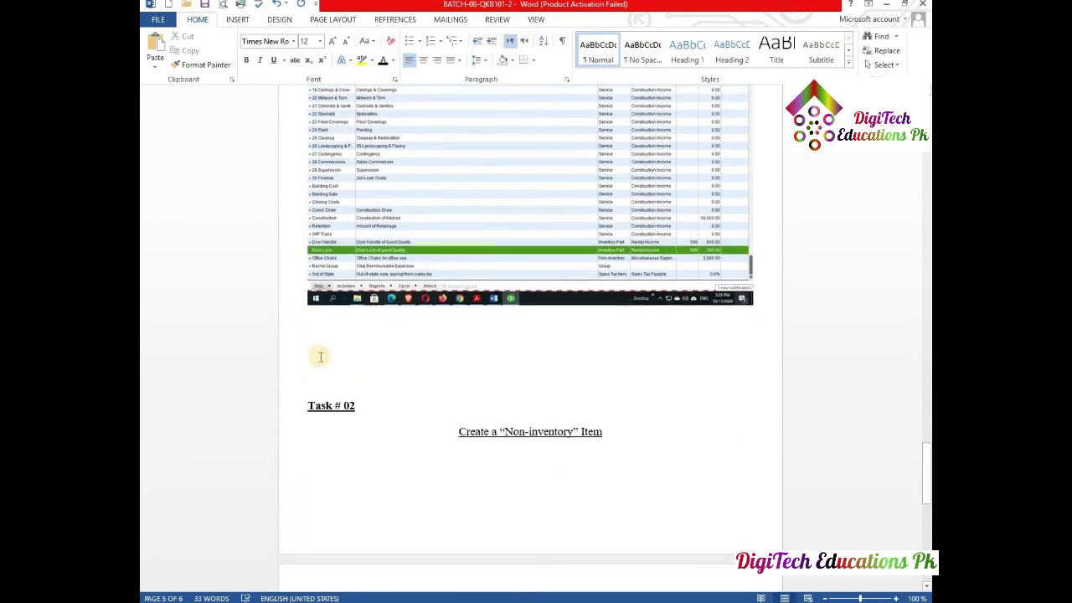
pyautogui.click(315, 369)
pyautogui.press('Return')
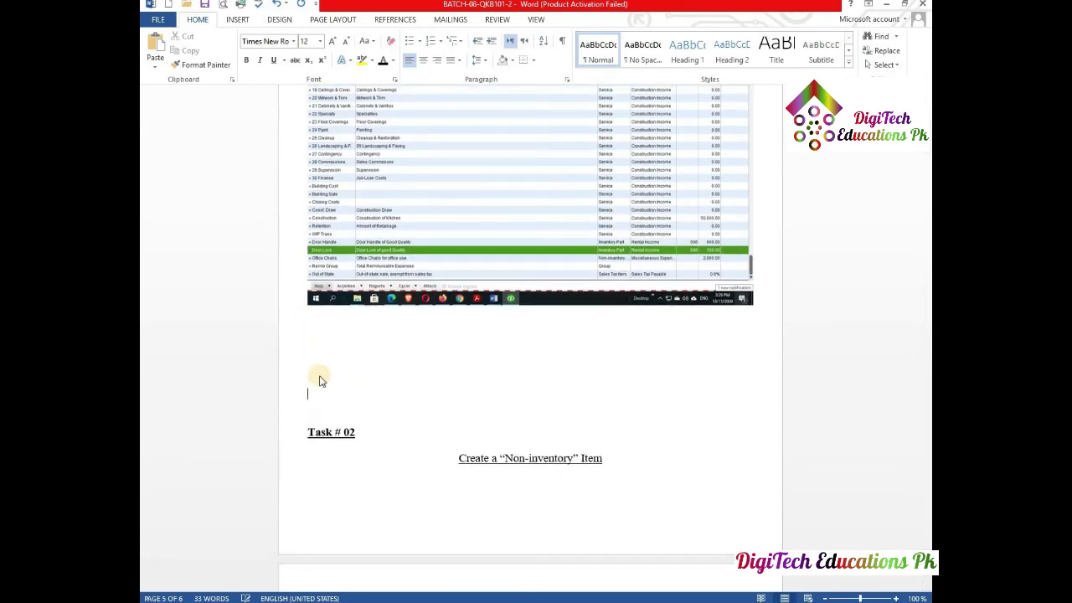
pyautogui.press('Return')
pyautogui.press('Return')
pyautogui.press('Return')
pyautogui.press('Return')
pyautogui.press('Return')
pyautogui.press('Return')
pyautogui.press('Return')
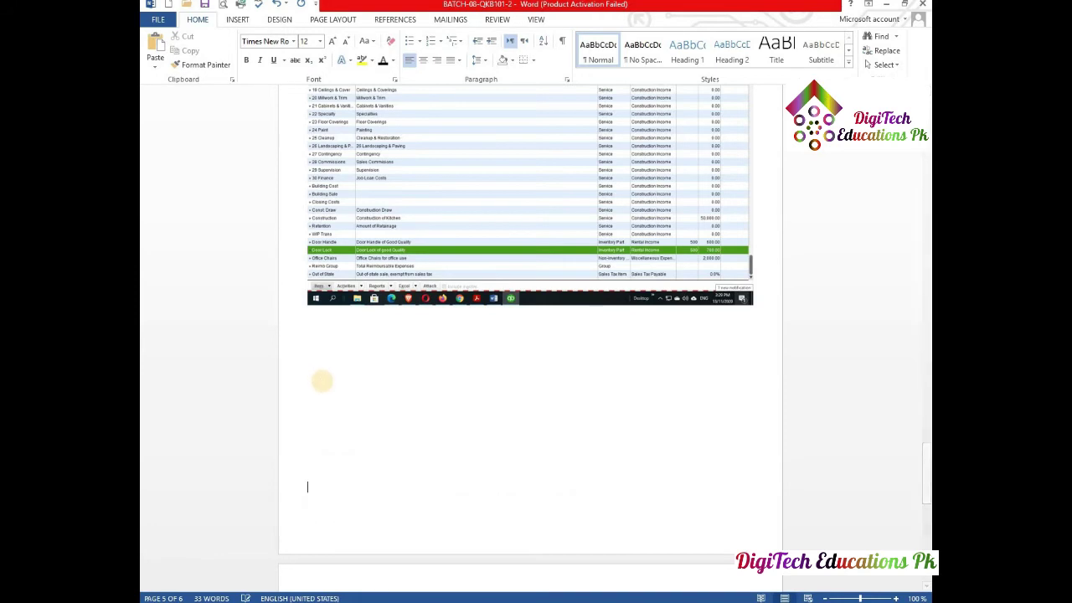
# - Place the cursor below the Non-inventory heading, ready for the next screenshot
pyautogui.scroll(-8, 383, 407)
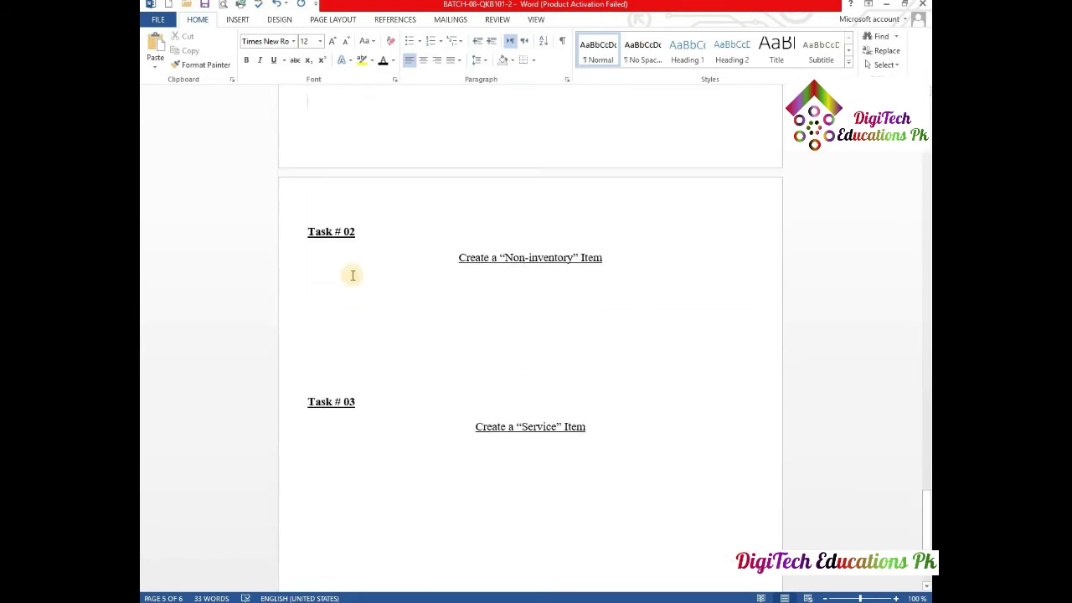
pyautogui.click(338, 291)
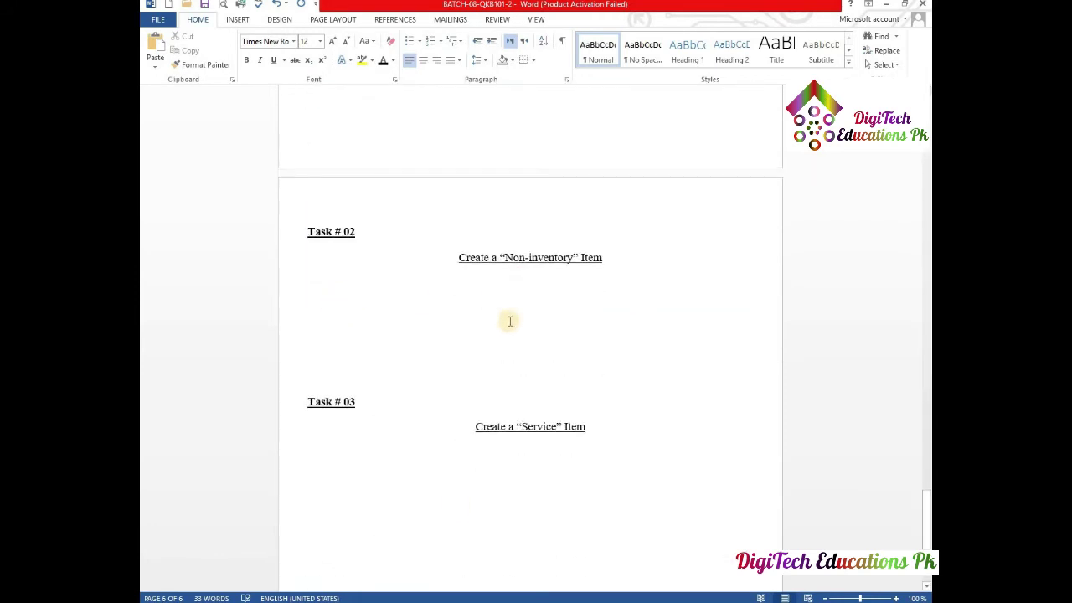
pyautogui.moveTo(500, 601)
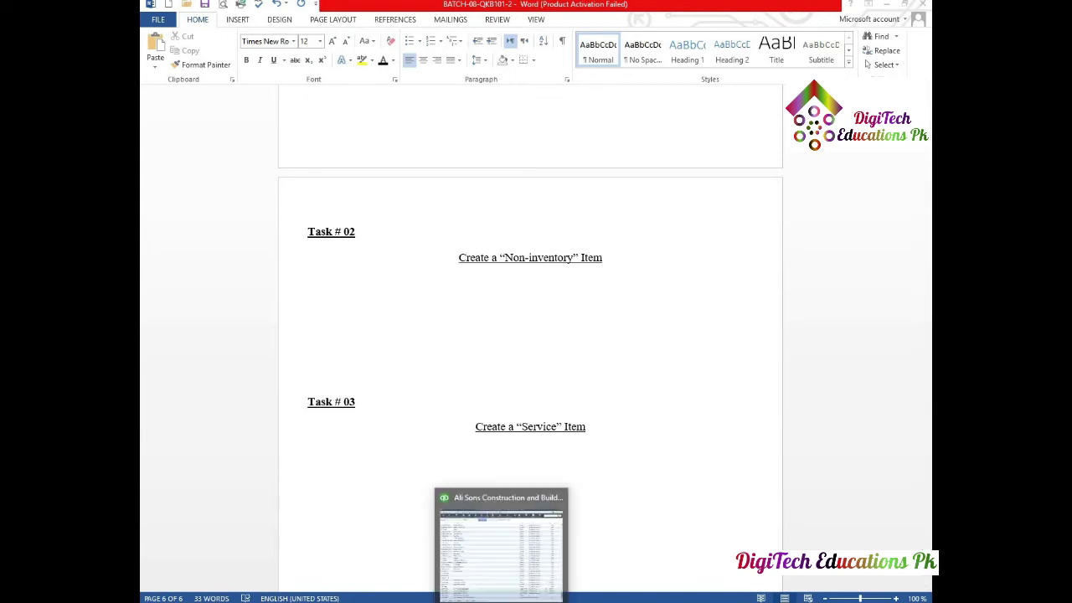
pyautogui.click(501, 544)
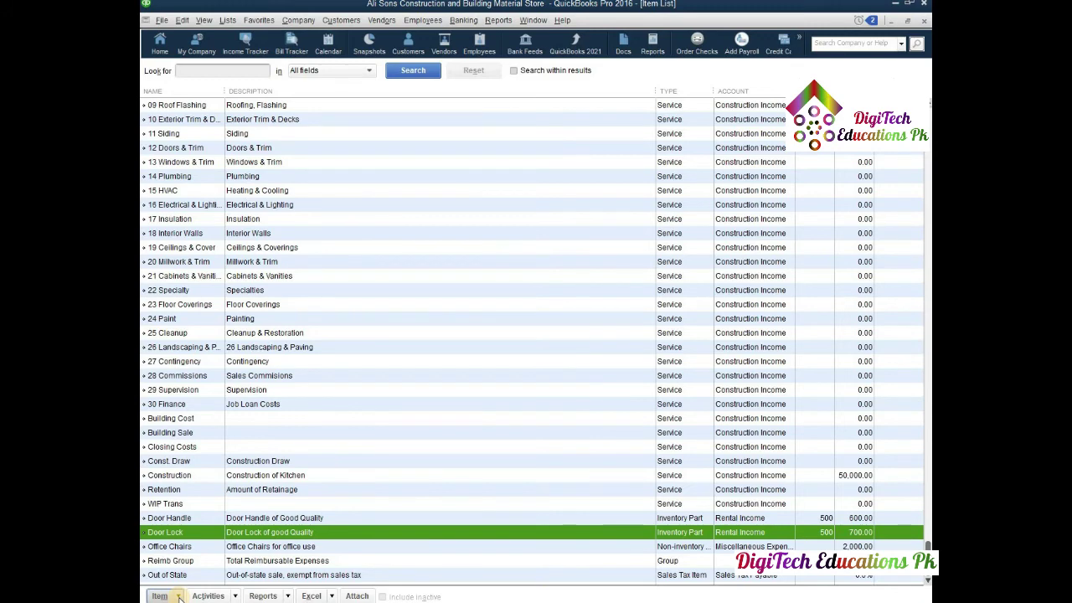
# - Start a new item as a Non-inventory Part with the item type list shown
pyautogui.click(178, 596)
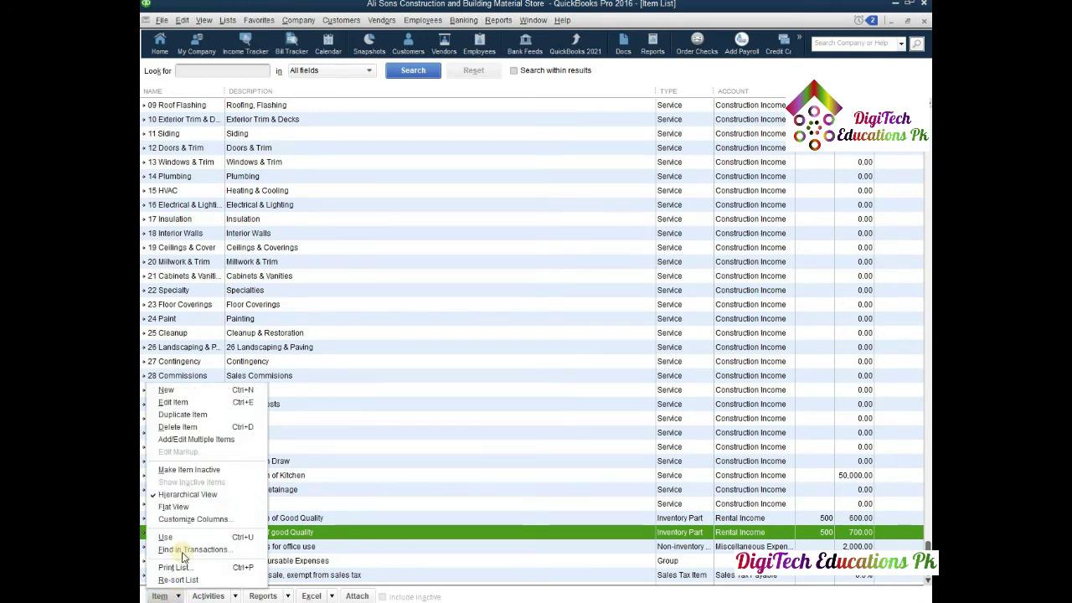
pyautogui.click(183, 391)
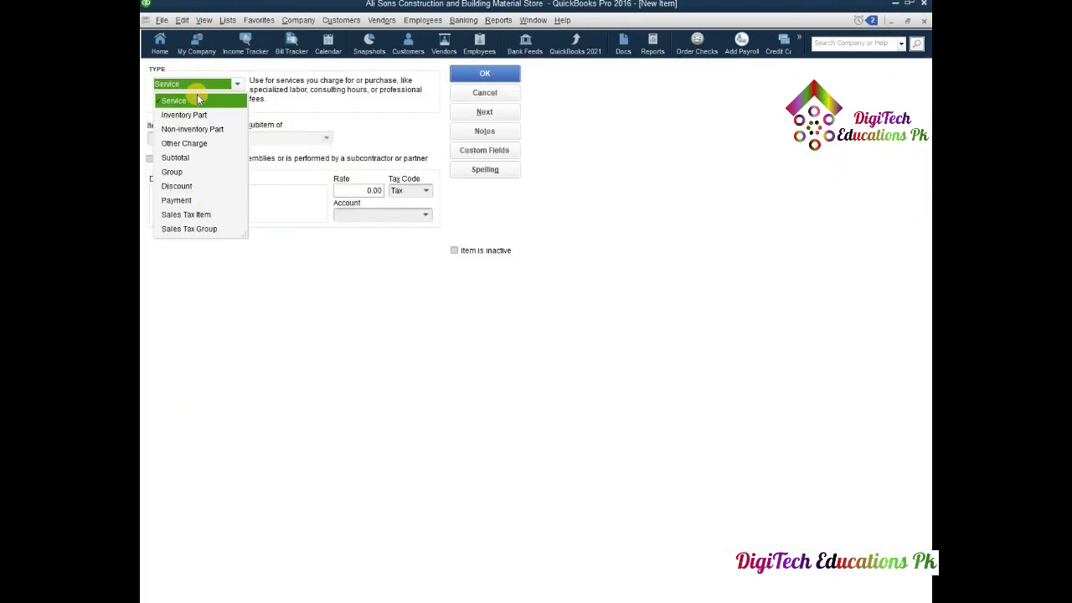
pyautogui.click(185, 130)
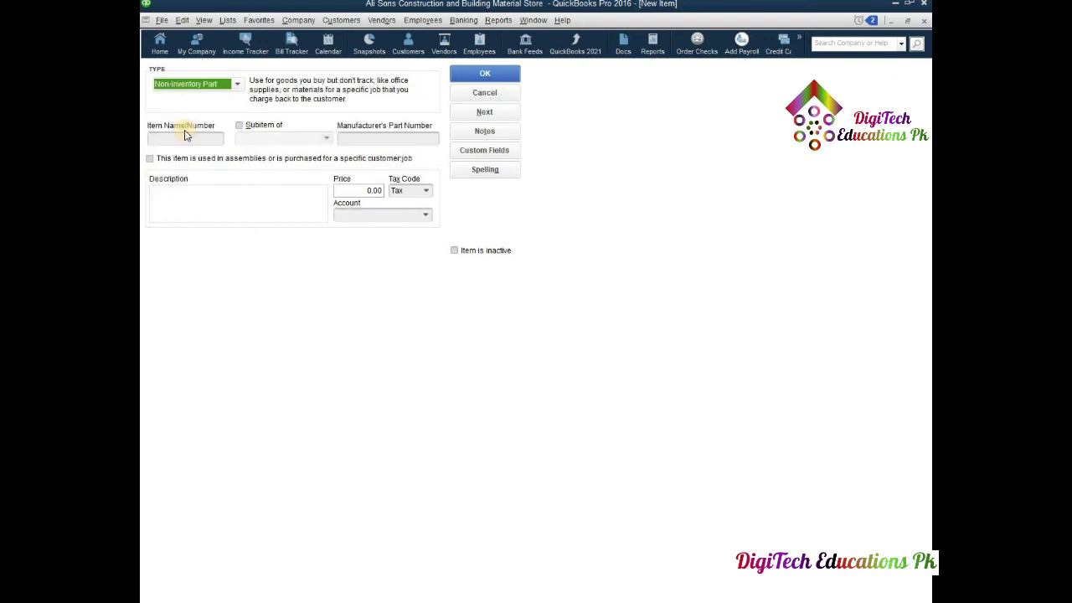
pyautogui.click(239, 87)
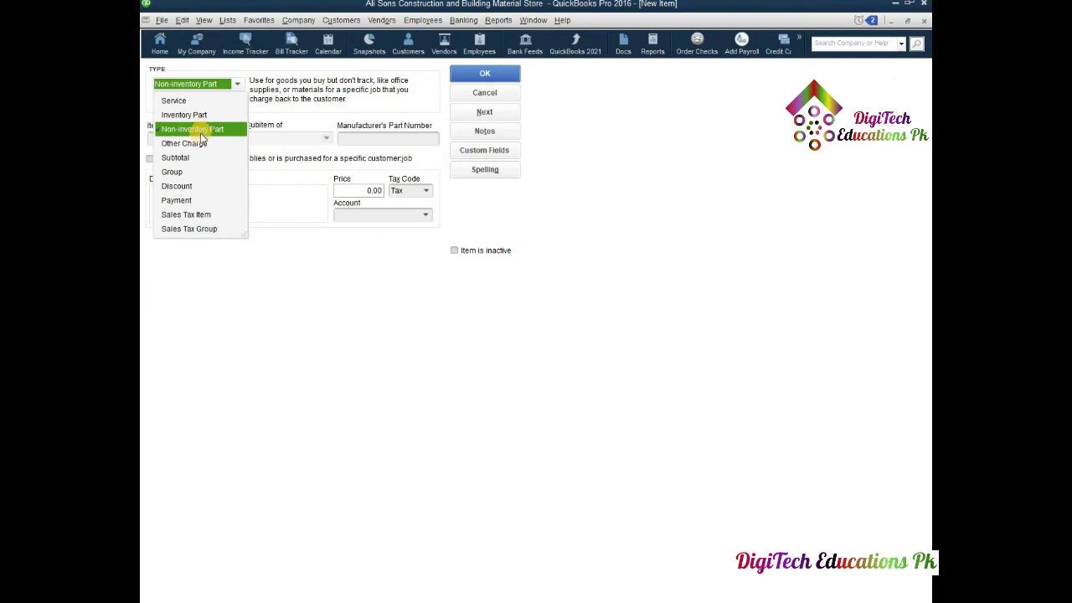
# - Paste the item type screenshot under the Non-inventory heading in Word
pyautogui.click(443, 596)
pyautogui.click(434, 533)
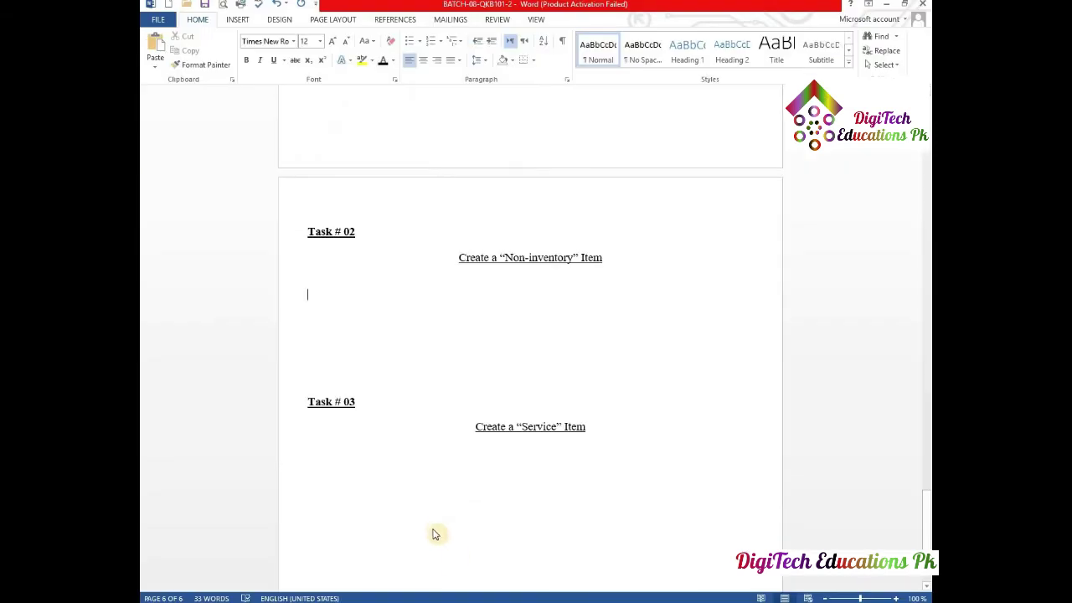
pyautogui.hotkey('ctrl', 'v')
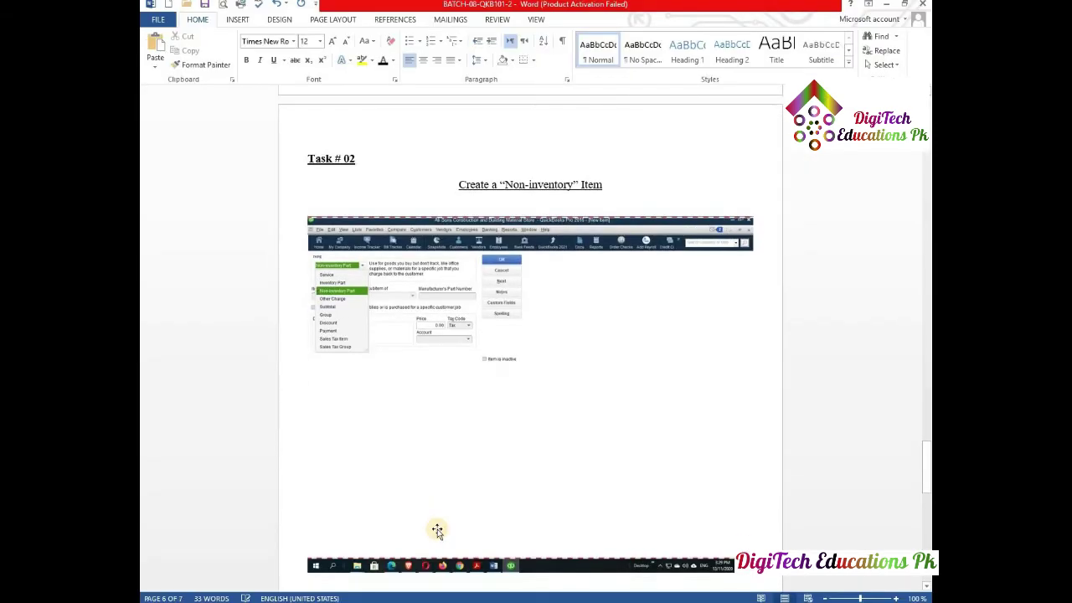
pyautogui.click(469, 595)
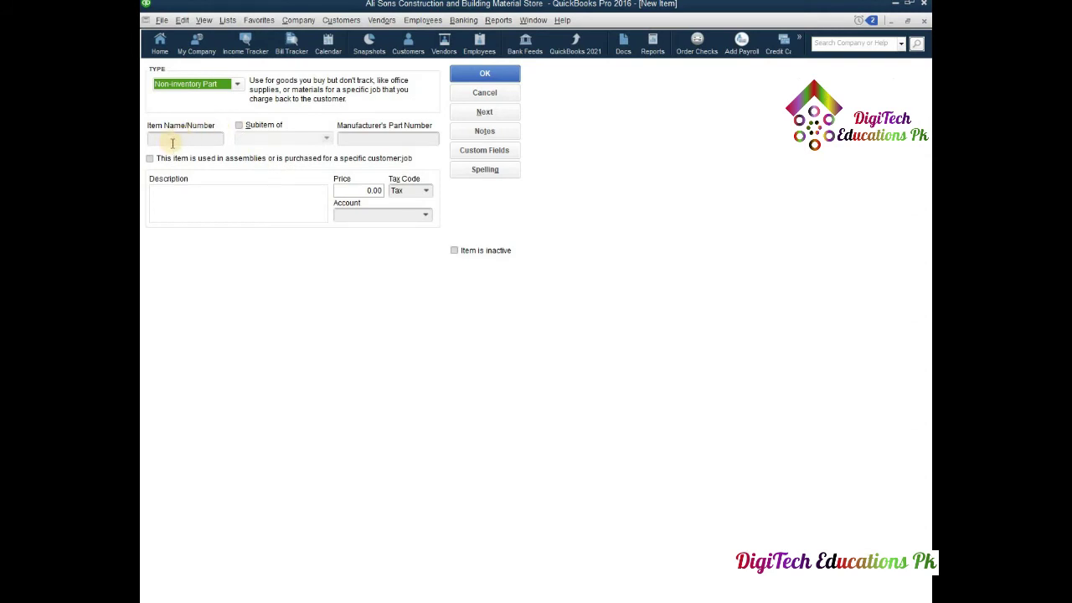
# - Enter item name Office Table, part number OT-0101, and matching purchase and sales descriptions
pyautogui.press('Down')
pyautogui.press('Up')
pyautogui.press('Up')
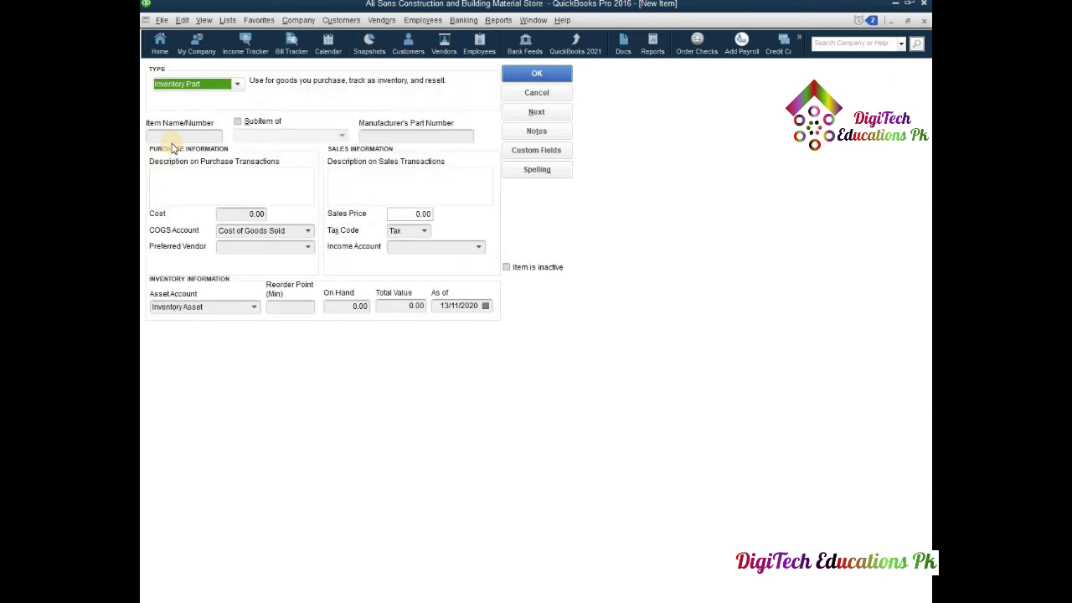
pyautogui.click(188, 137)
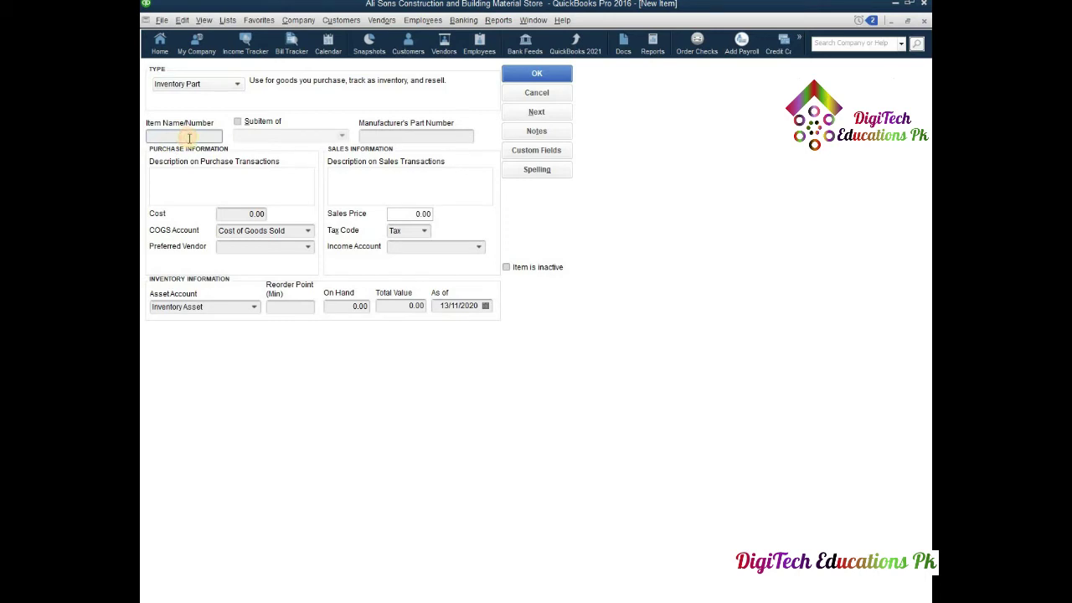
pyautogui.write('Office Table')
pyautogui.click(403, 136)
pyautogui.write('O')
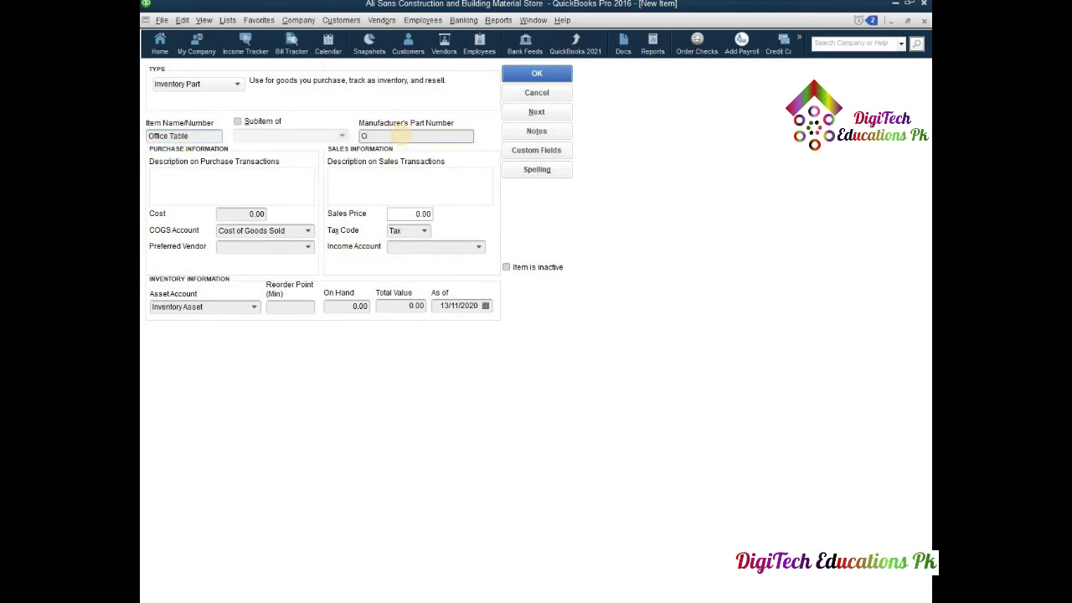
pyautogui.write('T-0101')
pyautogui.click(160, 181)
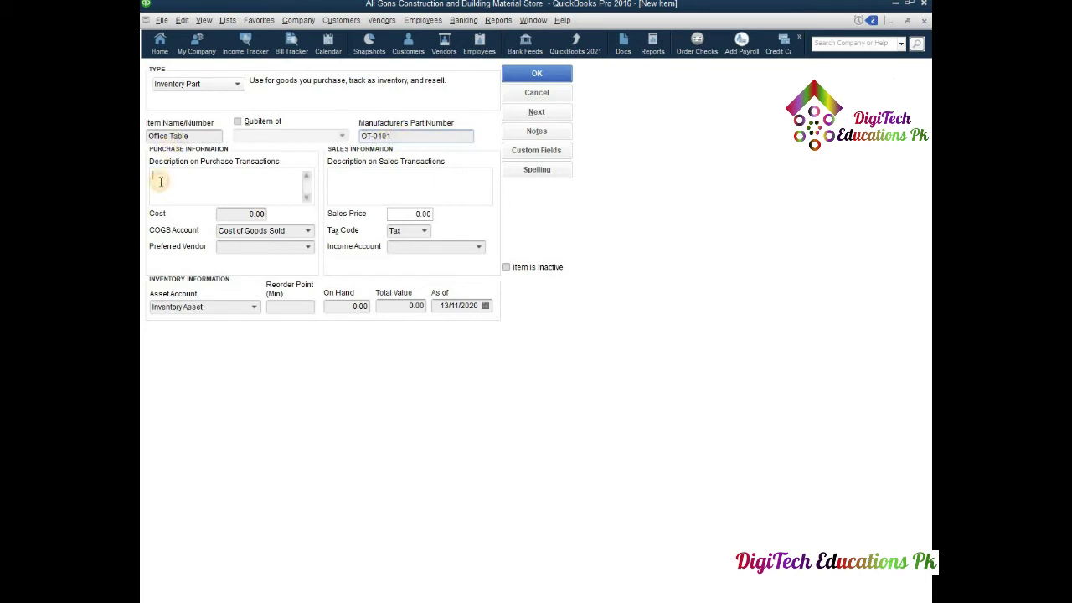
pyautogui.write('Office table for office use')
pyautogui.click(333, 178)
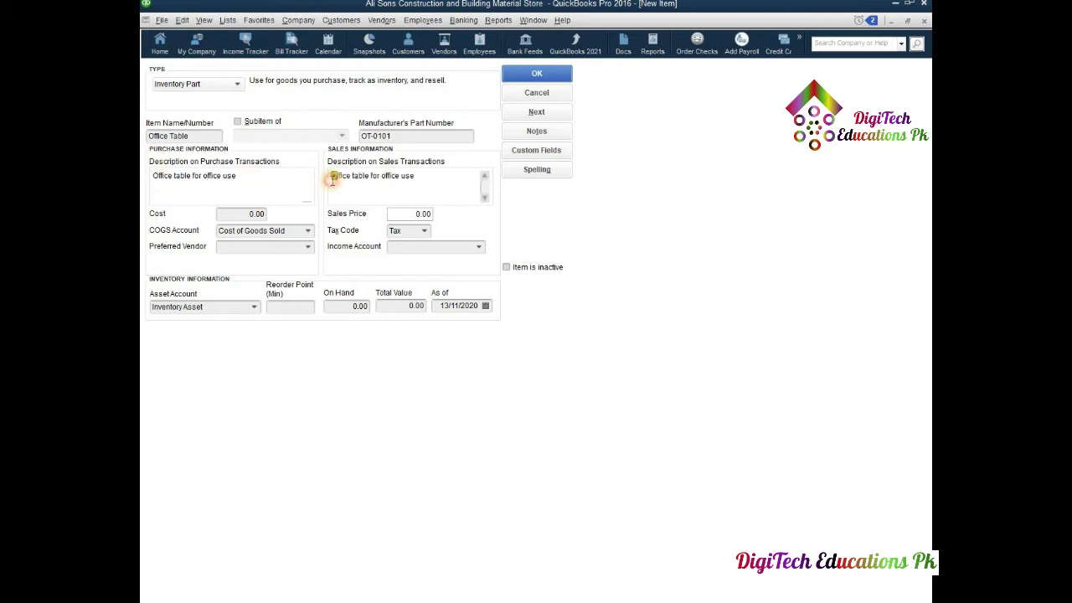
pyautogui.click(248, 216)
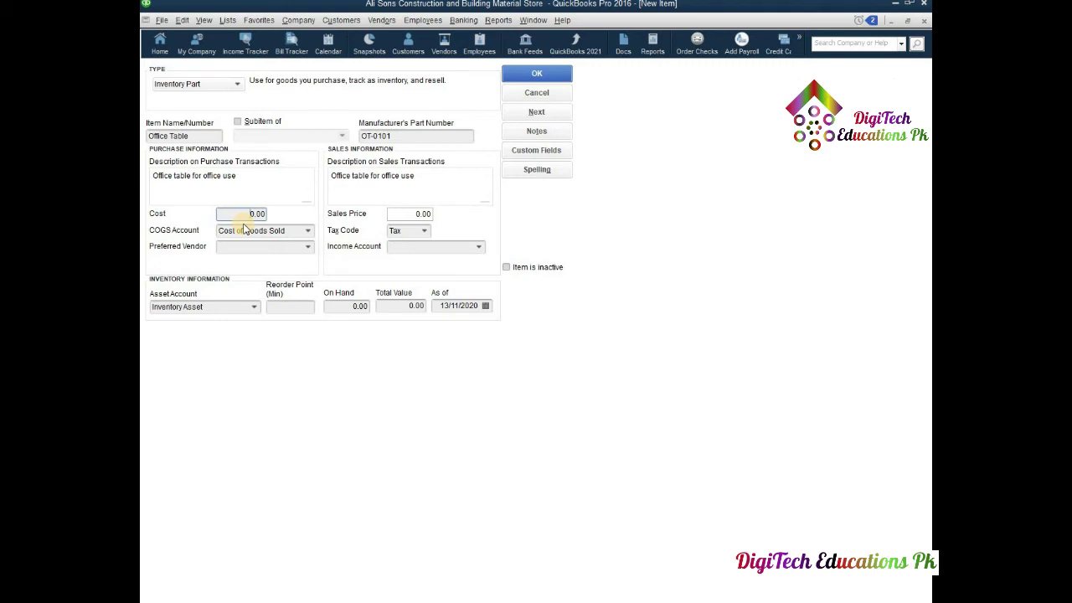
# - Change the type to Non-inventory Part, set the price to 5,000, and tick the specific-jobs box
pyautogui.click(237, 84)
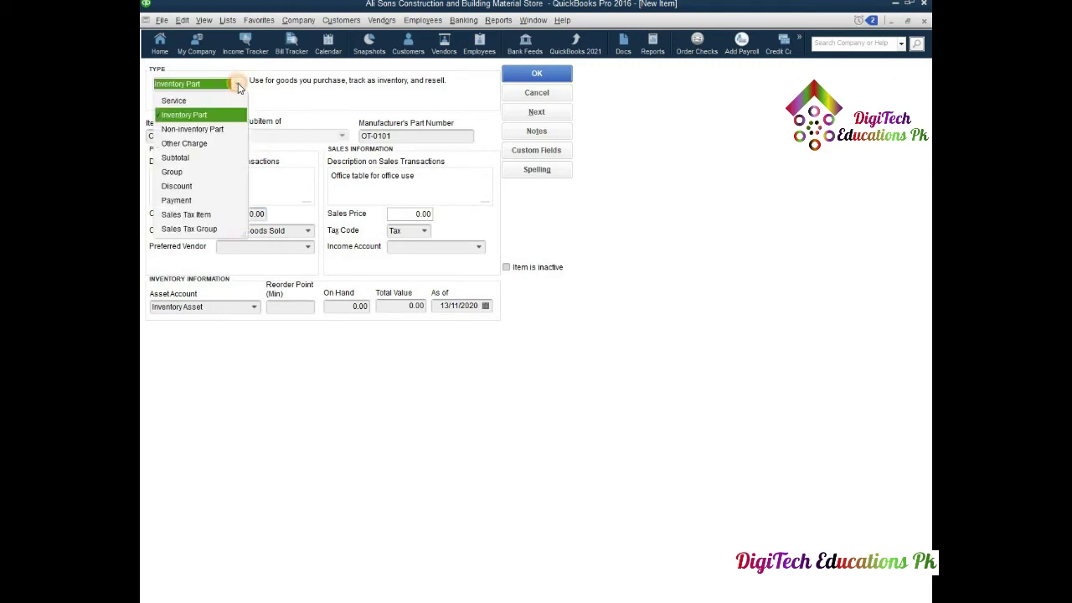
pyautogui.click(200, 131)
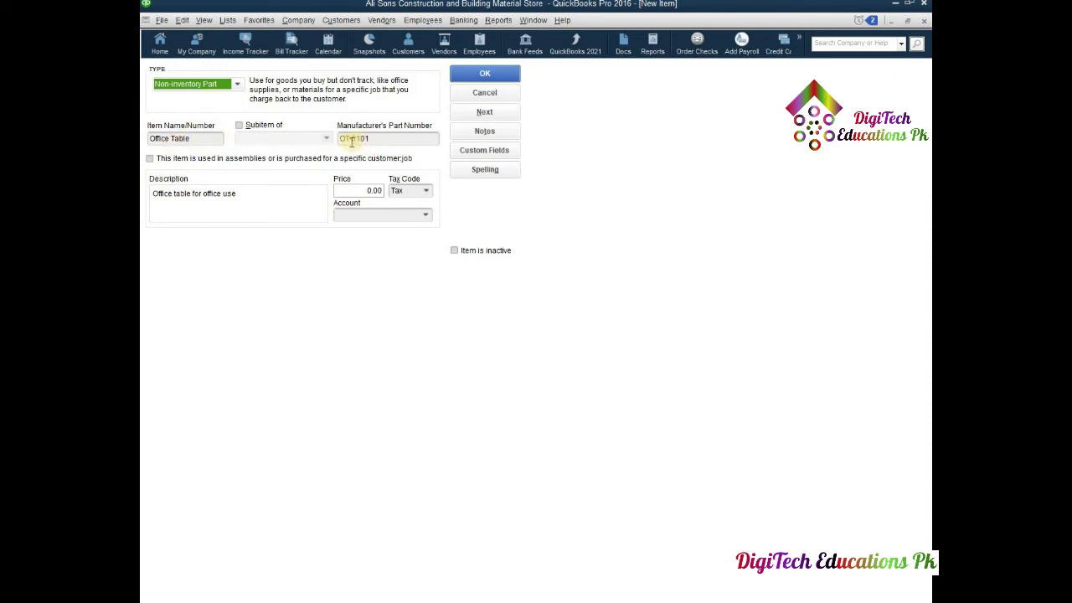
pyautogui.click(354, 190)
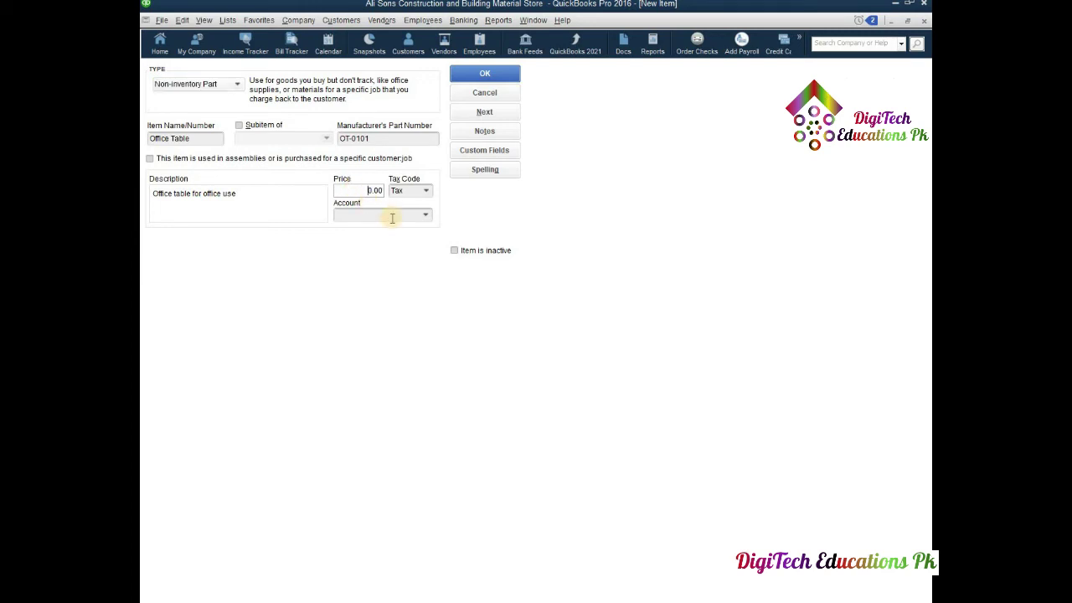
pyautogui.write('500')
pyautogui.click(150, 158)
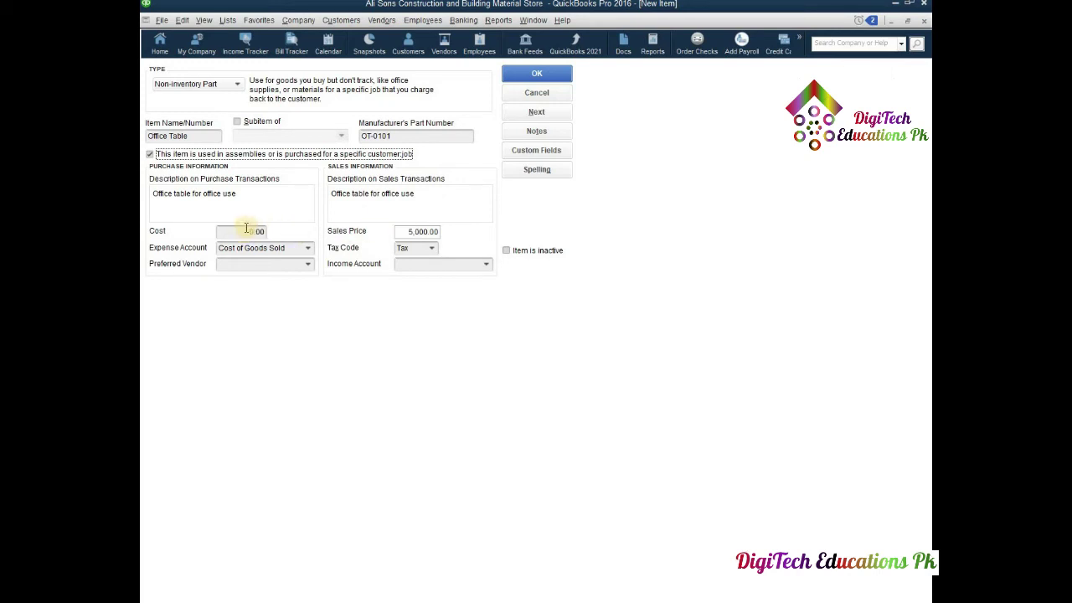
# - Enter cost 5,000, pick the second vendor as preferred, and set Uncategorized Income as income account
pyautogui.click(247, 231)
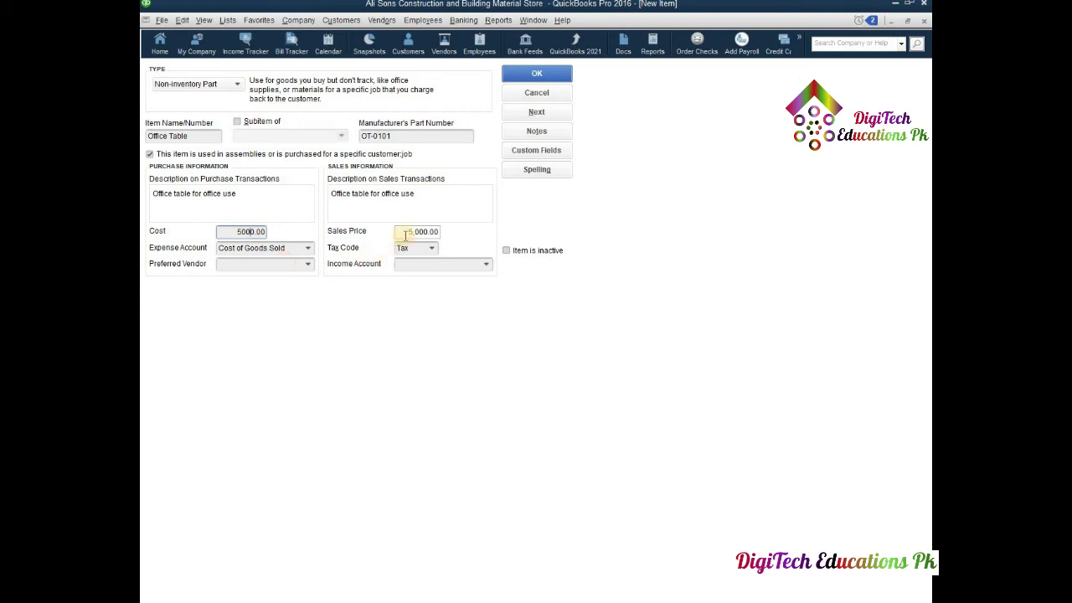
pyautogui.click(306, 267)
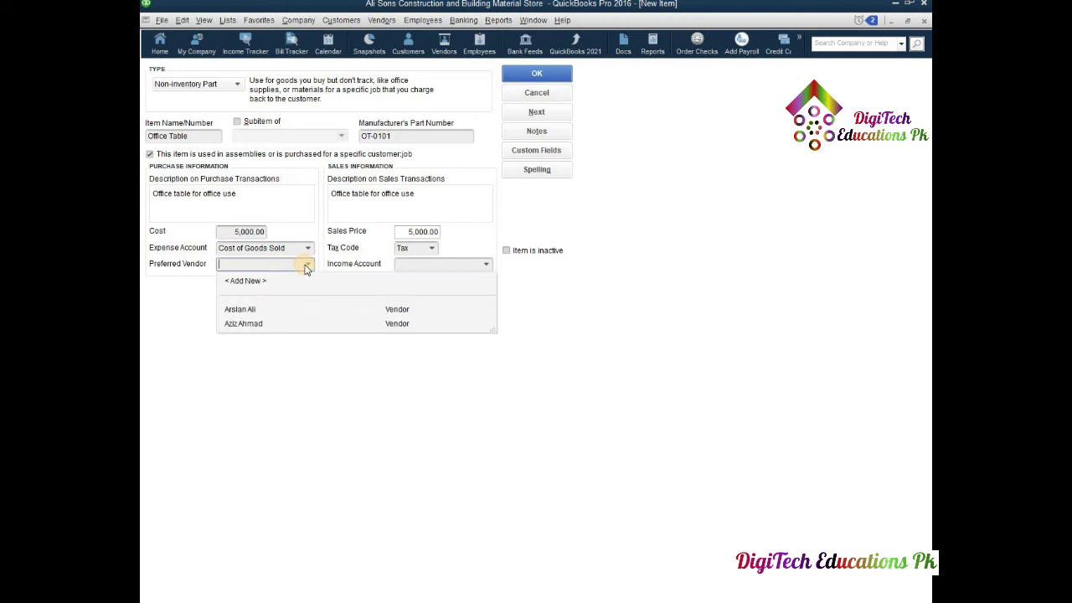
pyautogui.click(245, 327)
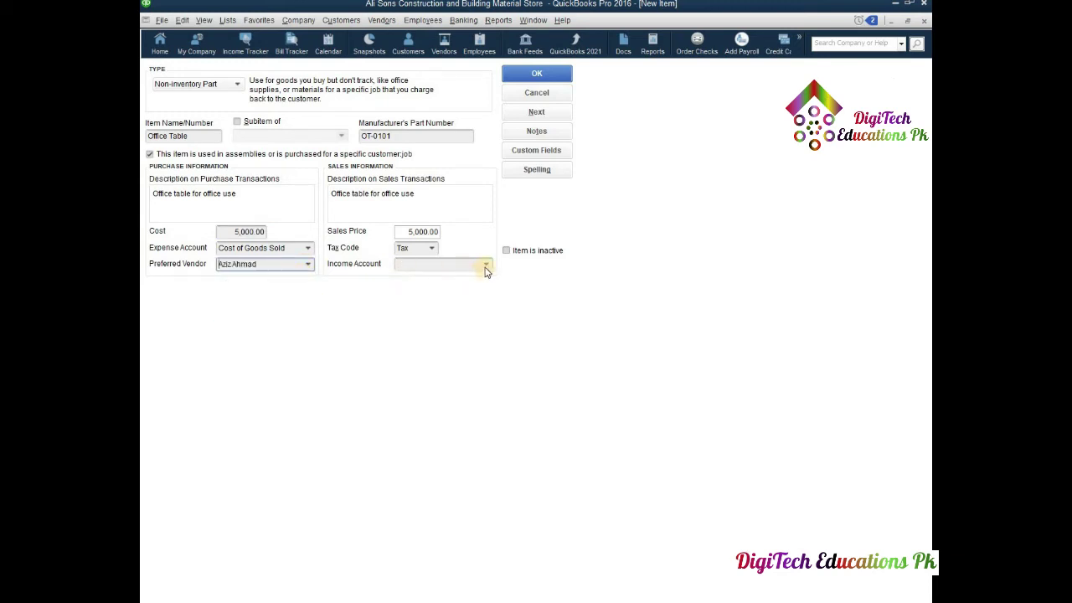
pyautogui.click(485, 266)
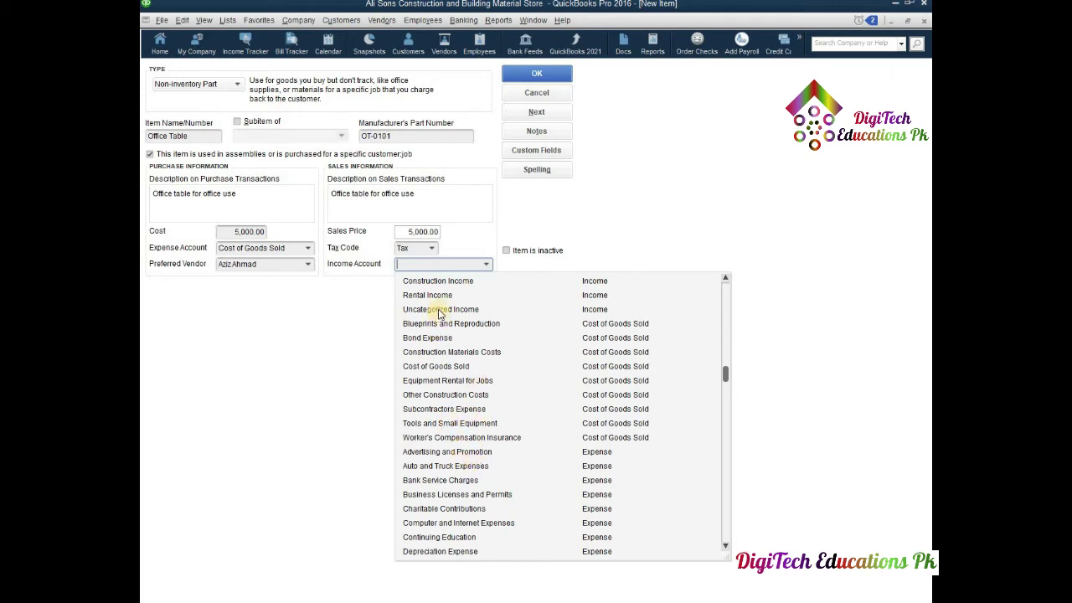
pyautogui.click(439, 309)
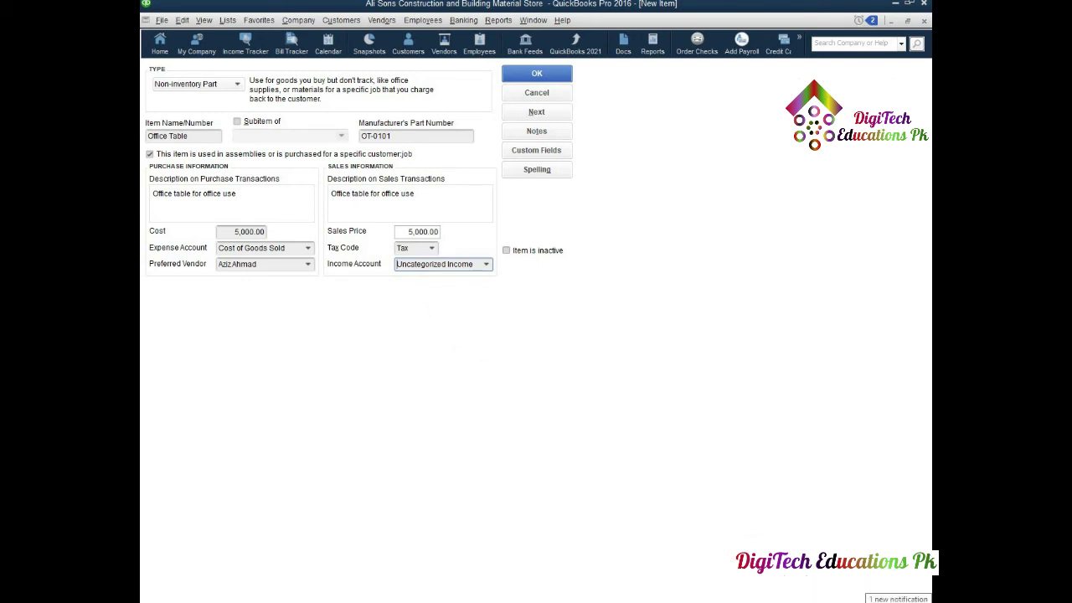
pyautogui.click(911, 601)
# - Snip the filled-in Office Table form and paste it into the Word document
pyautogui.click(881, 529)
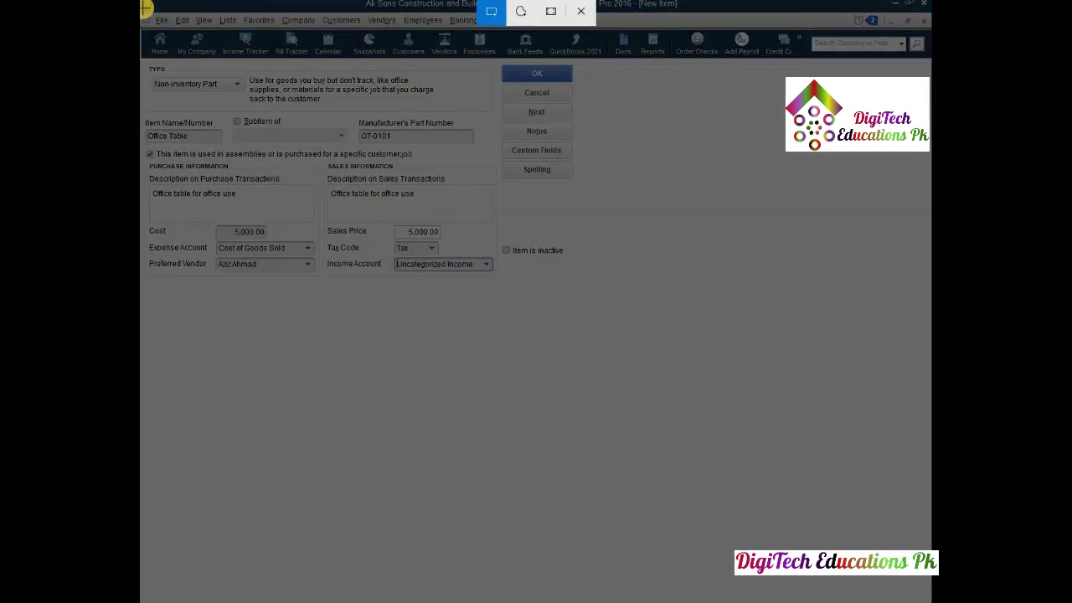
pyautogui.moveTo(144, 8); pyautogui.dragTo(577, 309)
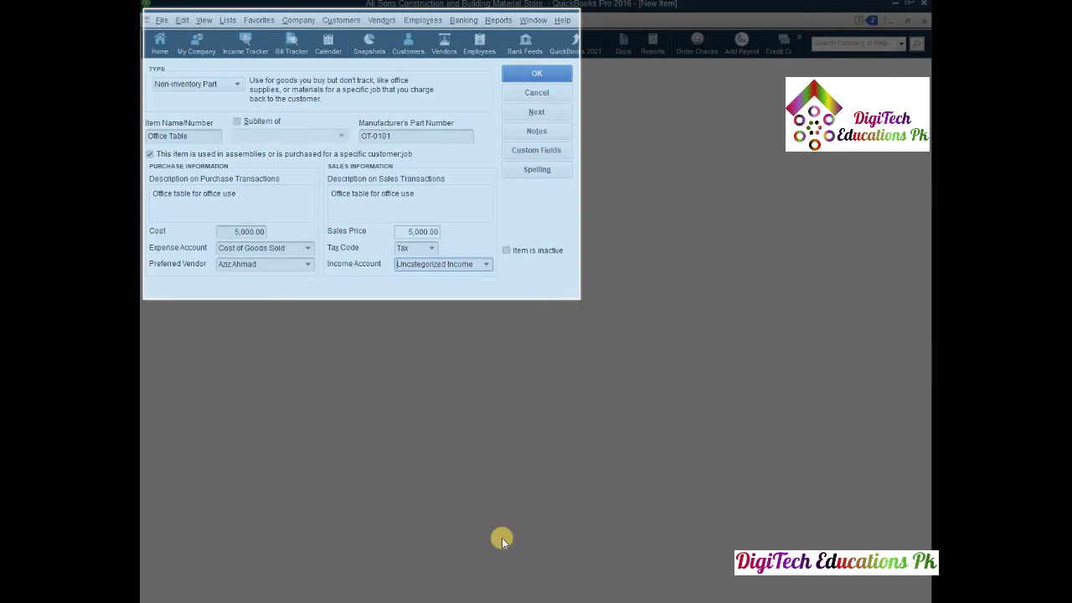
pyautogui.click(493, 588)
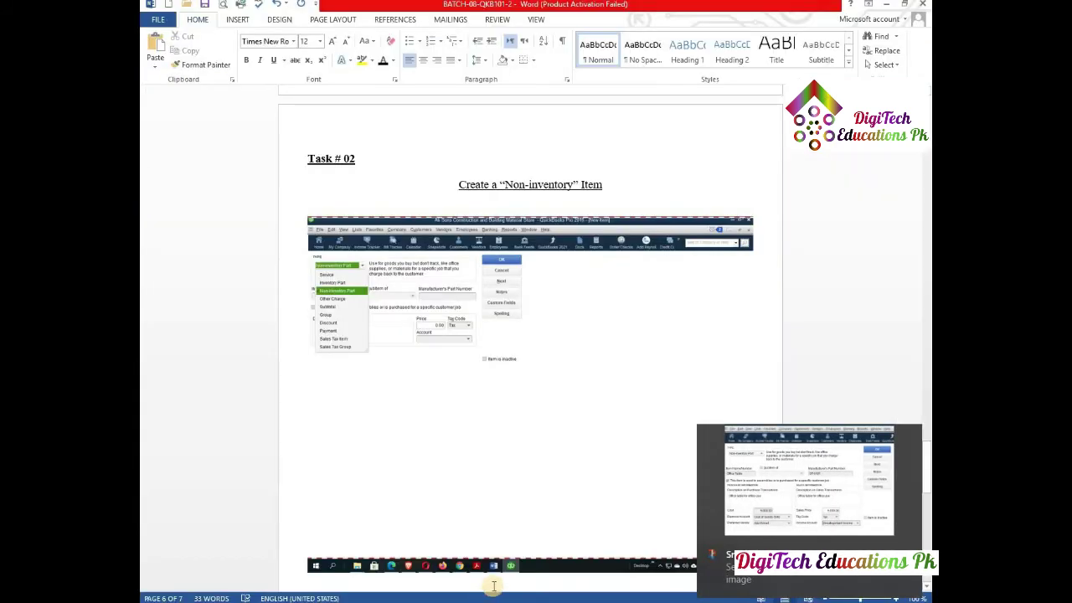
pyautogui.hotkey('ctrl', 'v')
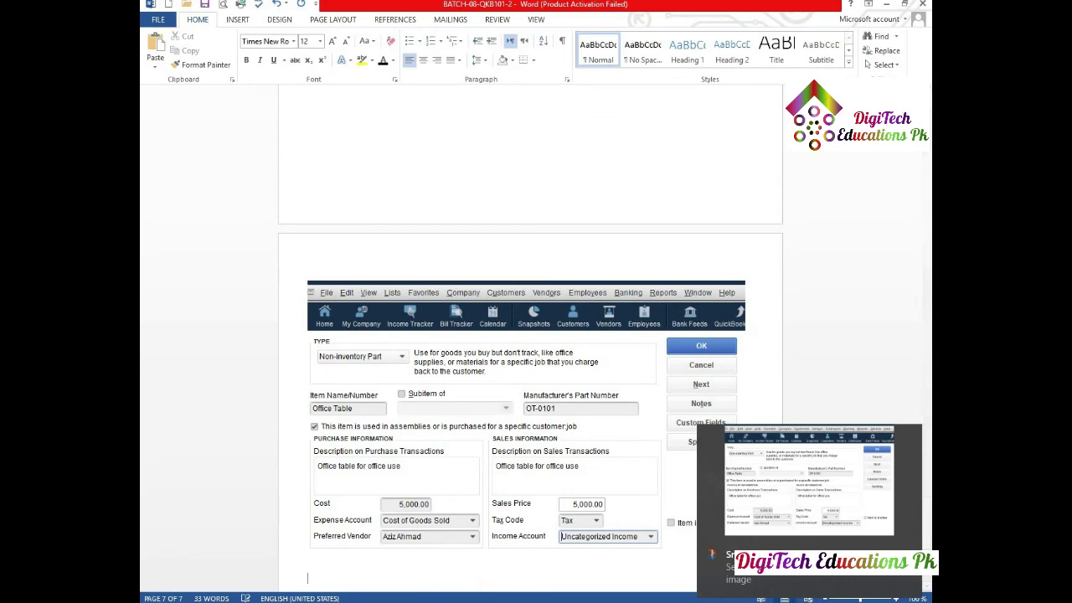
# - Save Office Table and paste the updated Item List screenshot into Word
pyautogui.hotkey('alt', 'Tab')
pyautogui.click(542, 75)
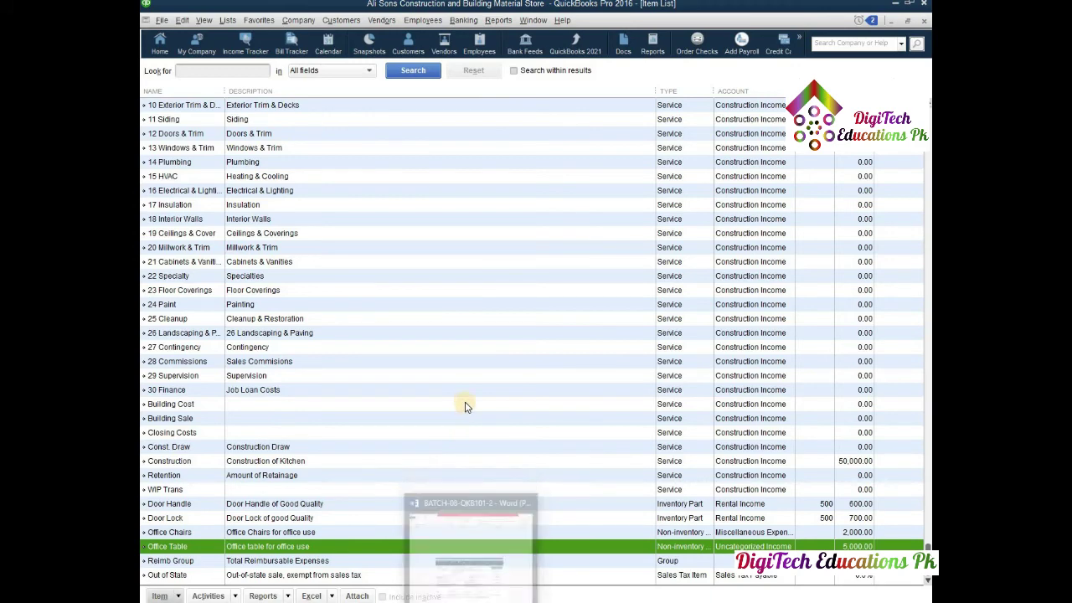
pyautogui.click(473, 601)
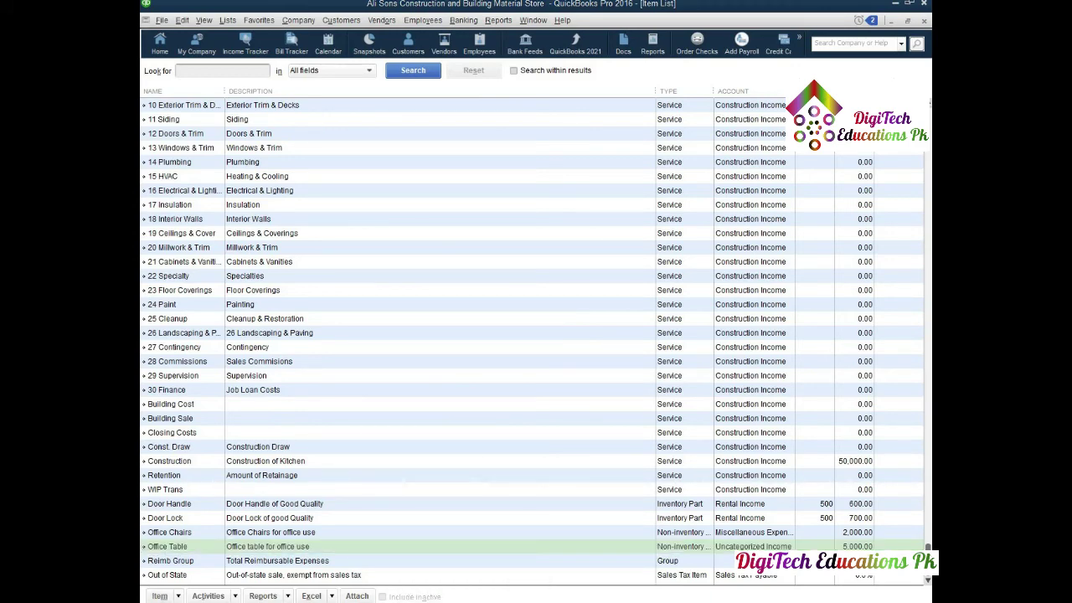
pyautogui.hotkey('ctrl', 'v')
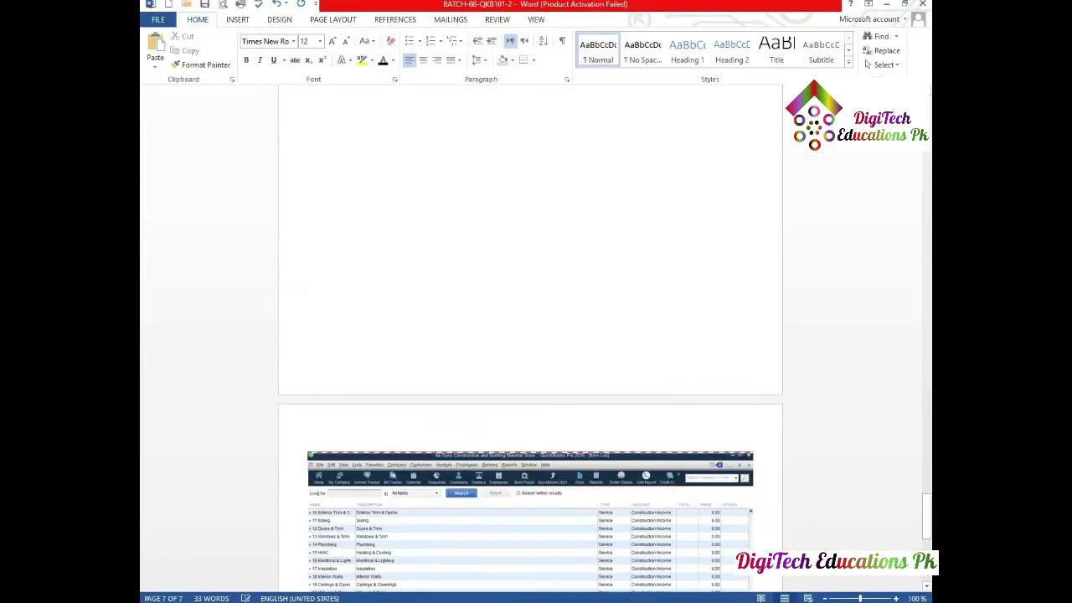
# - Push Task # 03 onto a new page and place the cursor below the Service item heading
pyautogui.scroll(-5, 477, 544)
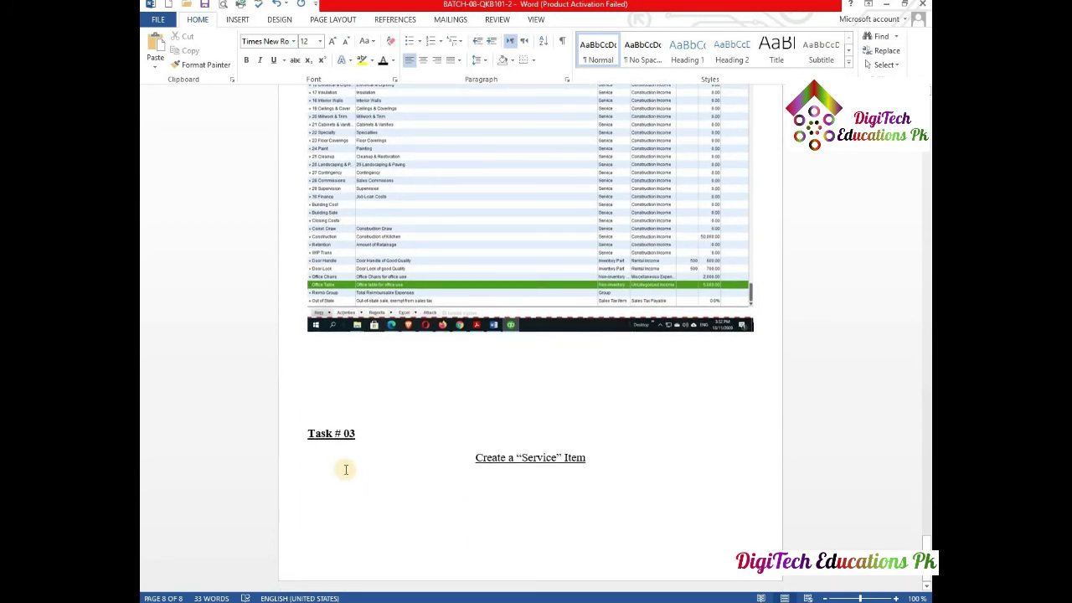
pyautogui.click(317, 408)
pyautogui.press('Return')
pyautogui.press('Return')
pyautogui.press('Return')
pyautogui.press('Return')
pyautogui.press('Return')
pyautogui.press('Return')
pyautogui.press('Return')
pyautogui.press('Return')
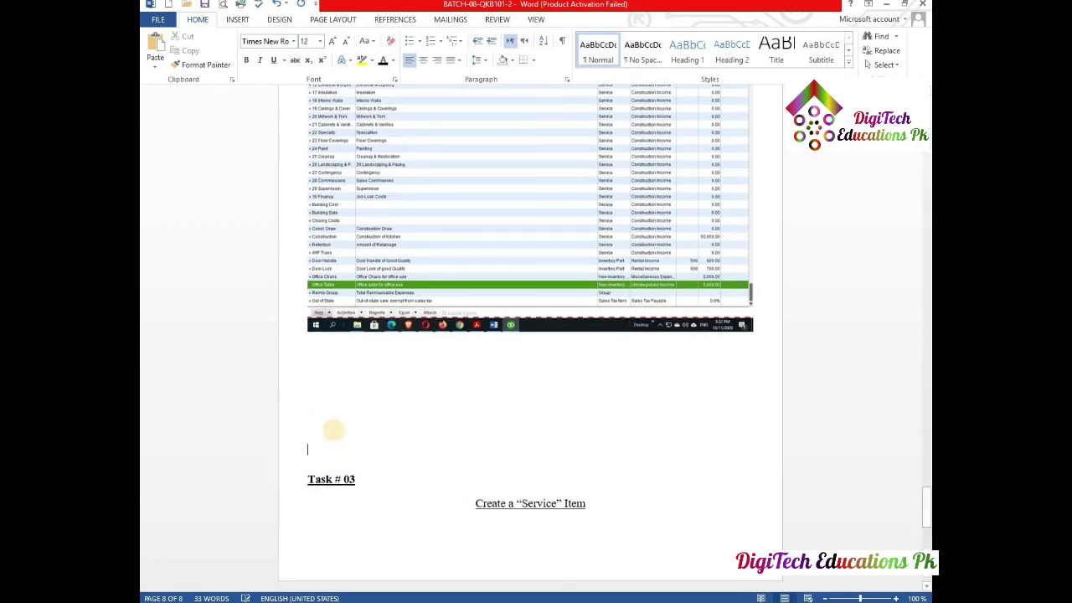
pyautogui.press('Return')
pyautogui.press('Return')
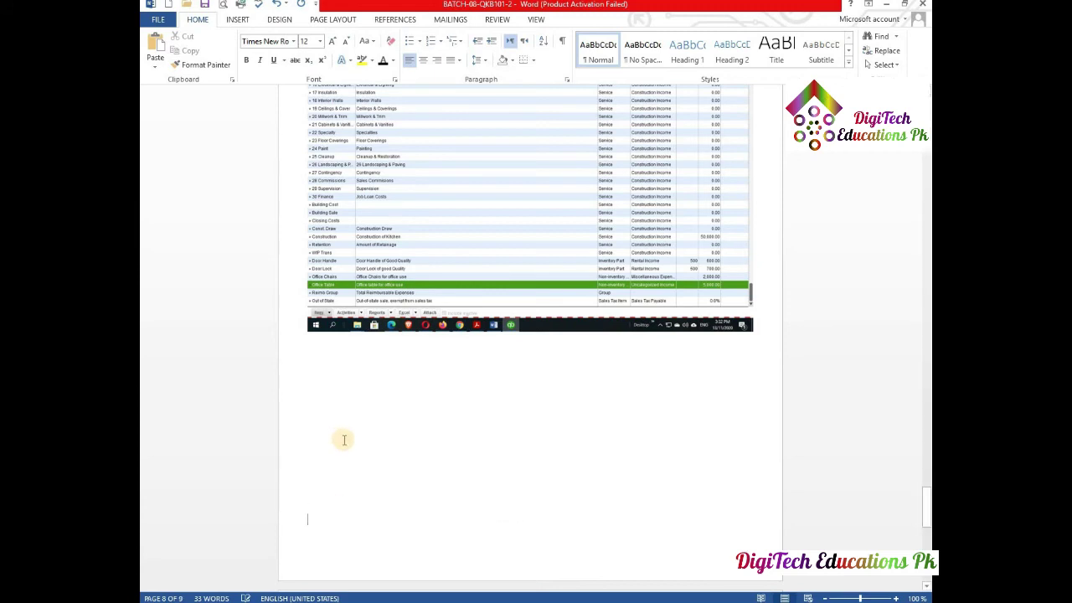
pyautogui.scroll(-5, 341, 440)
pyautogui.click(344, 476)
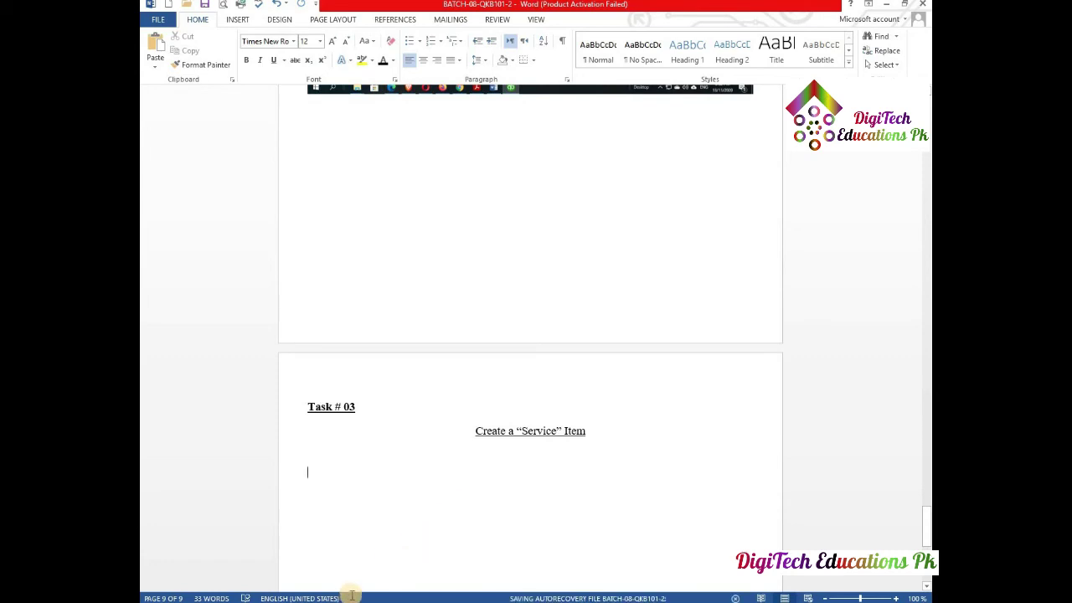
# - Start a new item from the Item menu and paste its type-choice screenshot under Word's Service heading
pyautogui.click(502, 602)
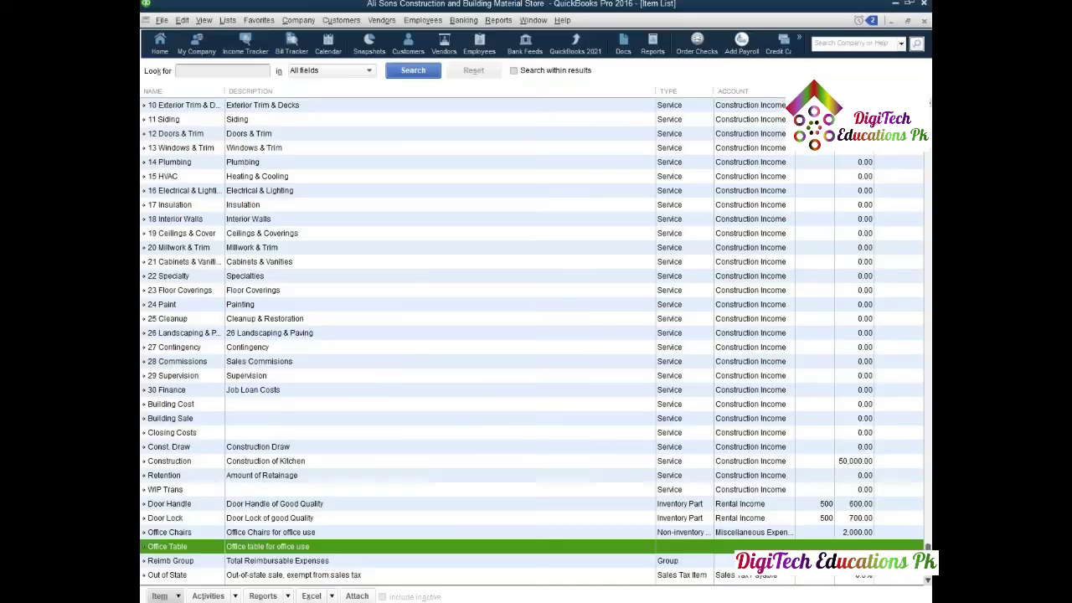
pyautogui.click(179, 596)
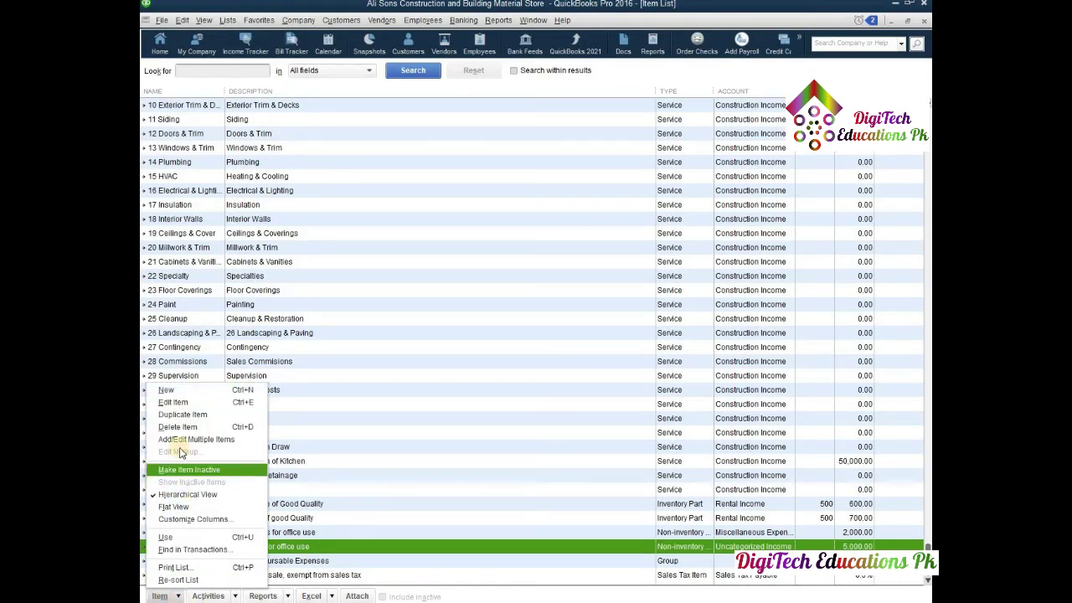
pyautogui.click(184, 392)
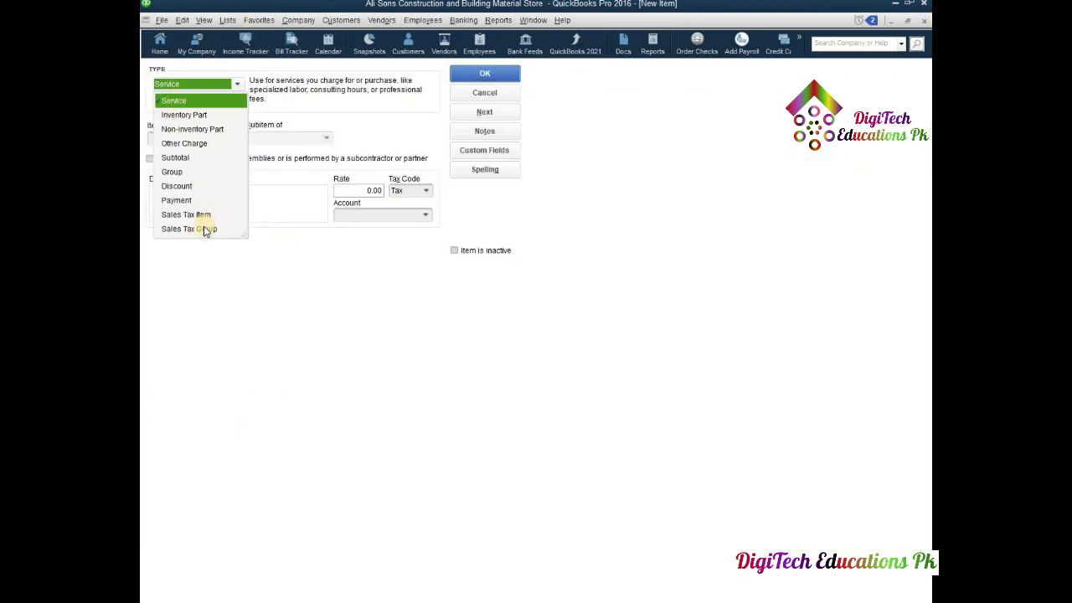
pyautogui.click(473, 602)
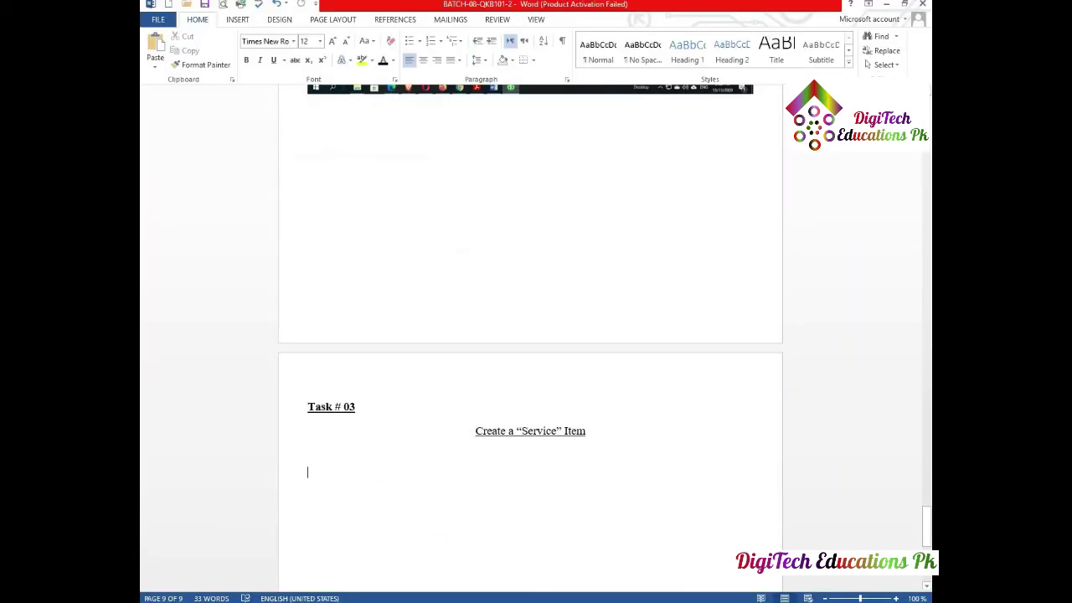
pyautogui.hotkey('ctrl', 'v')
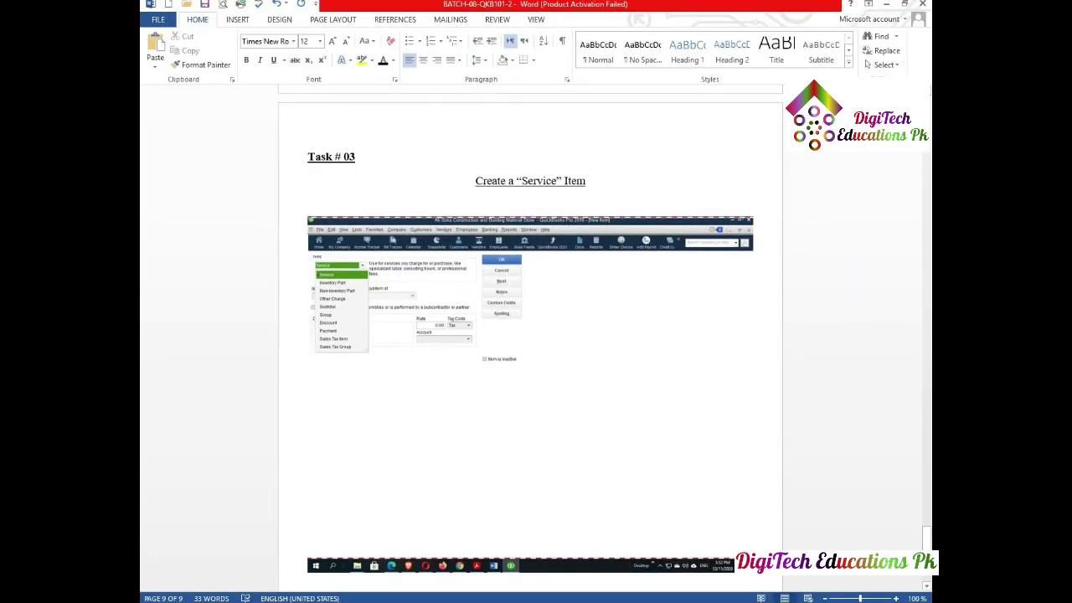
pyautogui.hotkey('alt', 'Tab')
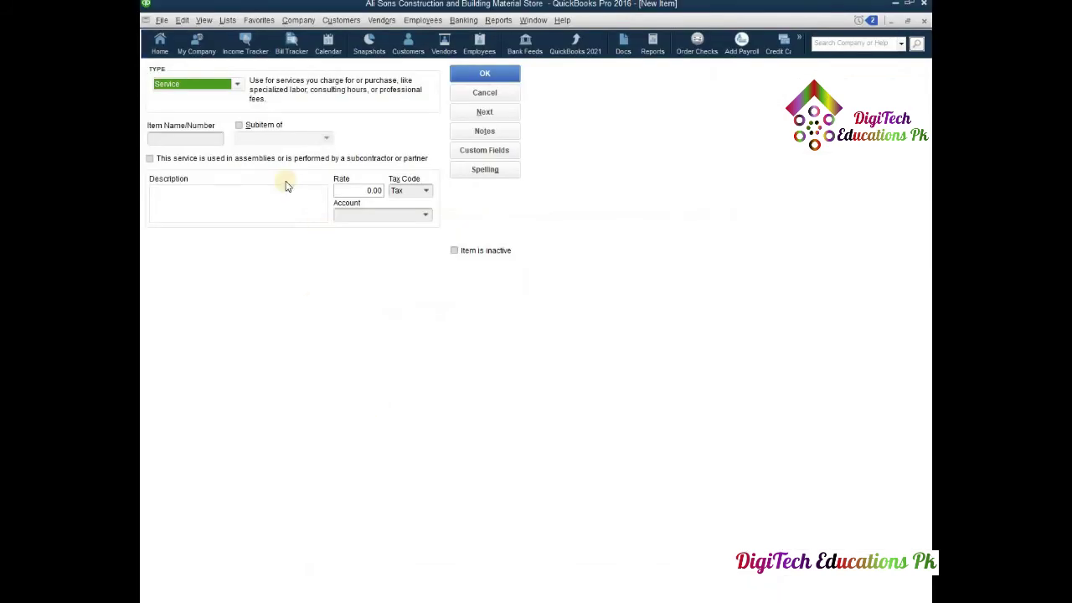
# - Name the item Electrical installations, mark it subcontracted, and fill both descriptions with Electrical installation work
pyautogui.click(175, 138)
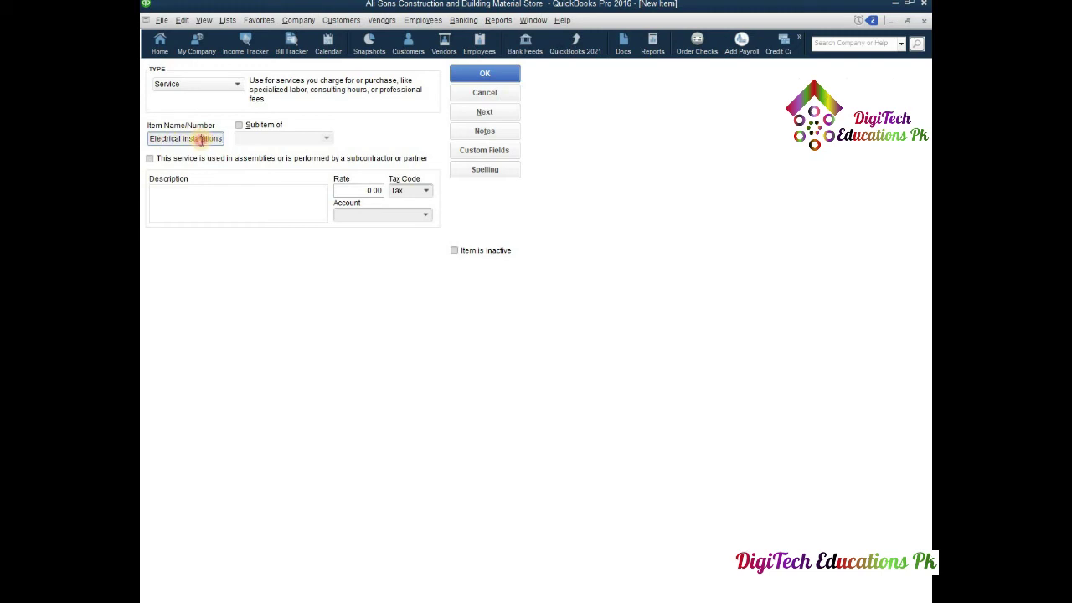
pyautogui.write('l')
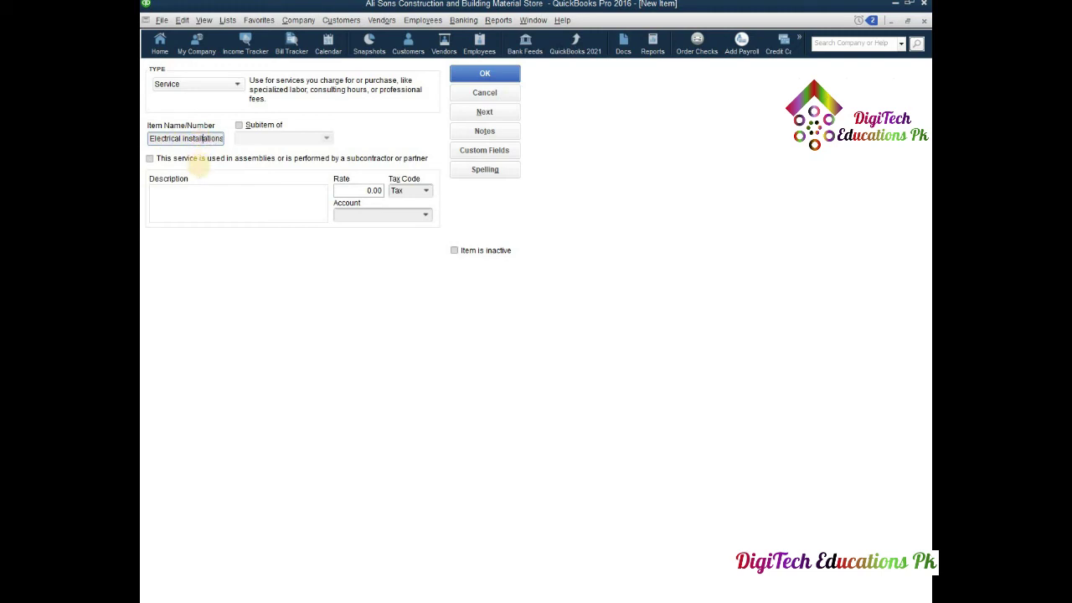
pyautogui.click(150, 159)
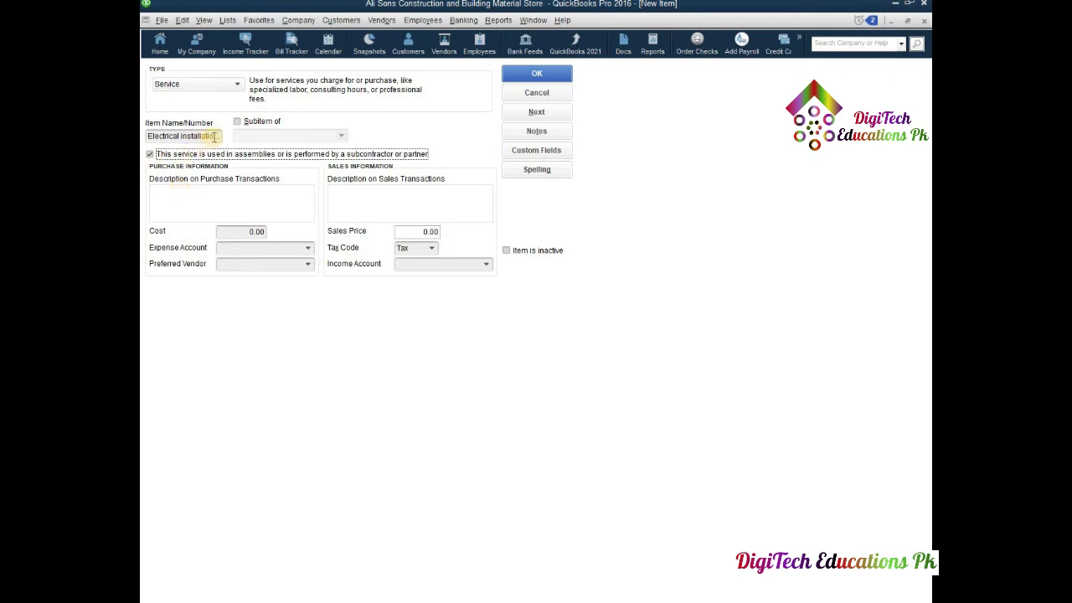
pyautogui.moveTo(214, 136); pyautogui.dragTo(142, 147)
pyautogui.hotkey('ctrl', 'c')
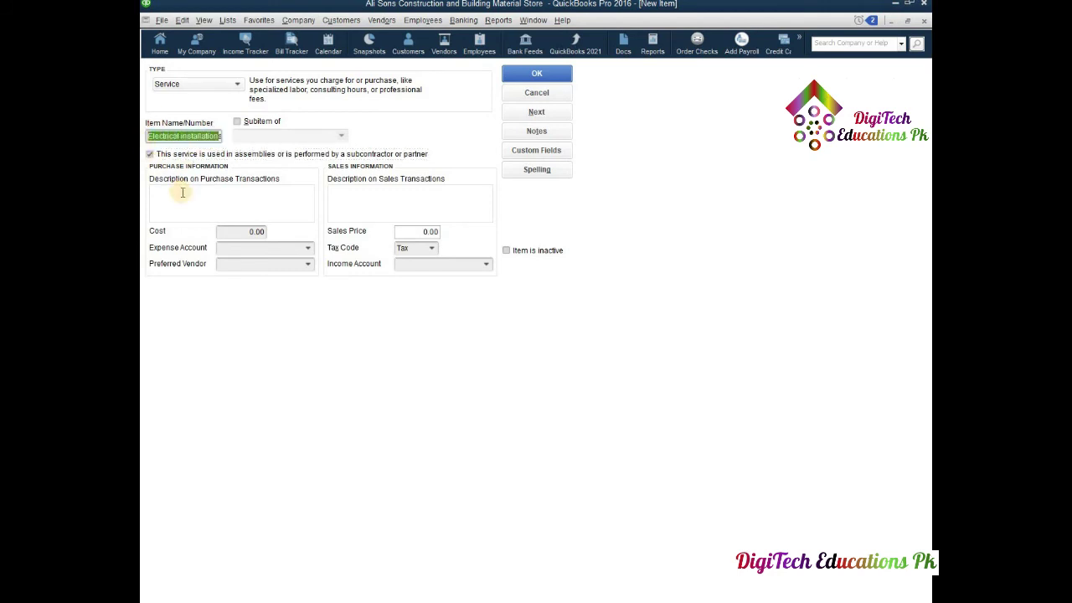
pyautogui.click(181, 203)
pyautogui.hotkey('ctrl', 'v')
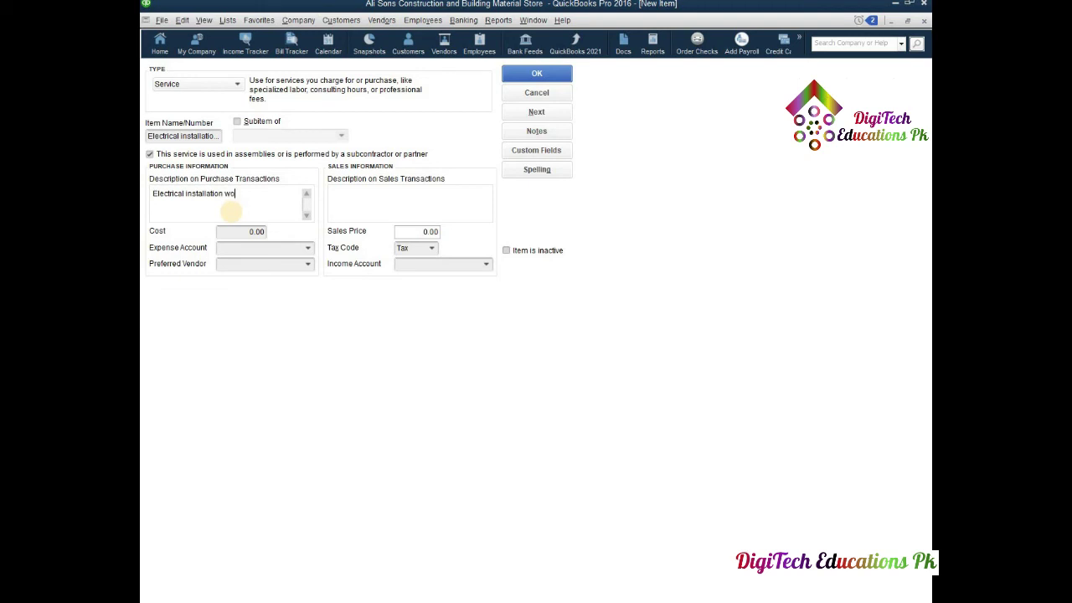
pyautogui.click(355, 198)
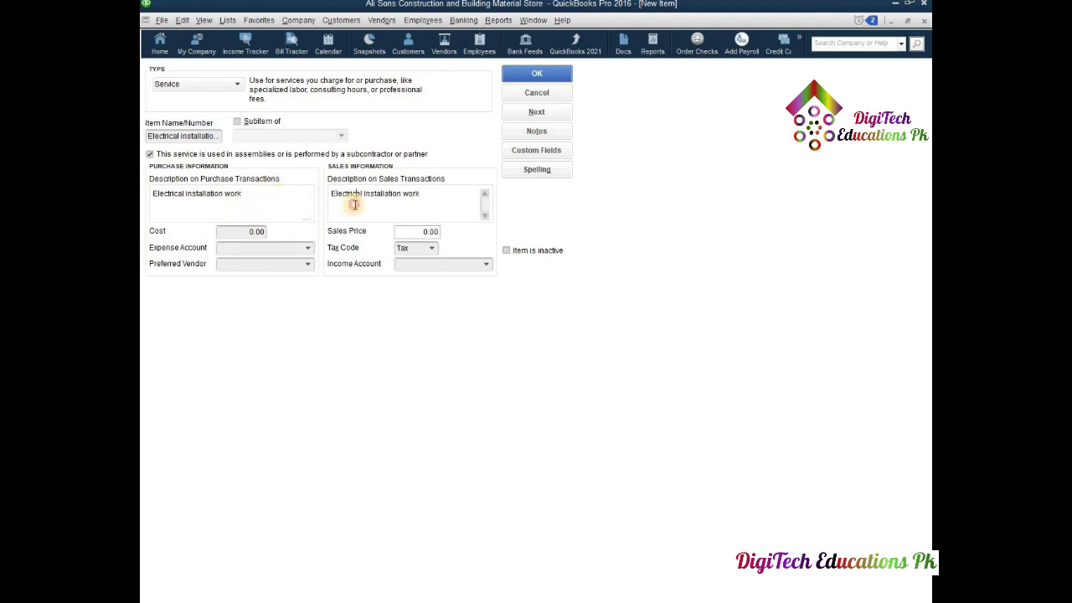
# - Enter a purchase cost of 500.00 and a sales price of 700.00
pyautogui.click(244, 237)
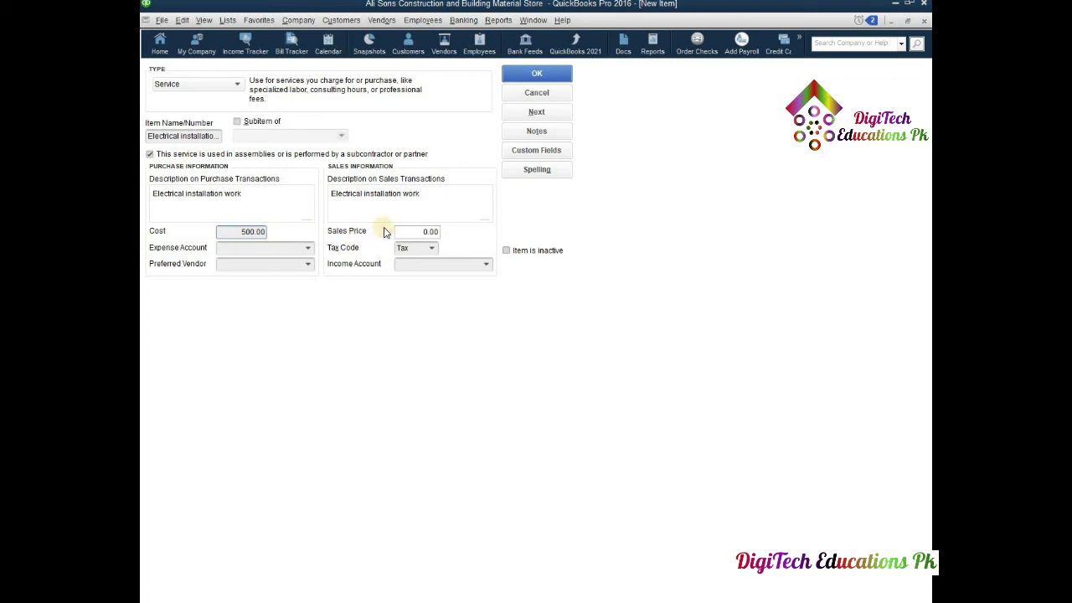
pyautogui.click(430, 231)
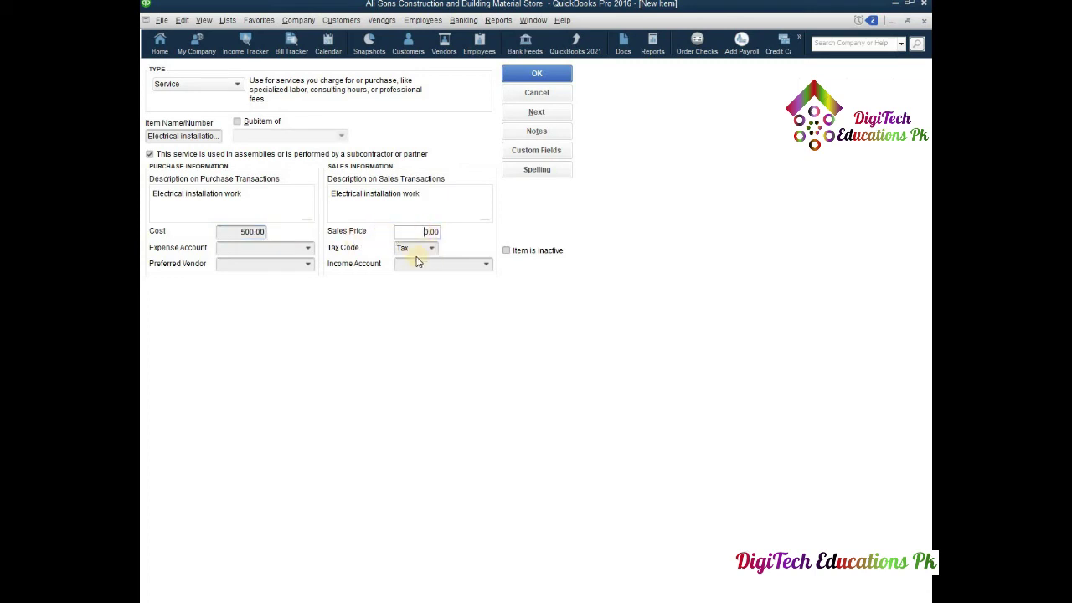
pyautogui.write('70')
# - Choose Repairs and Maintenance expense account, the first listed vendor, and Uncategorized Income account
pyautogui.click(308, 249)
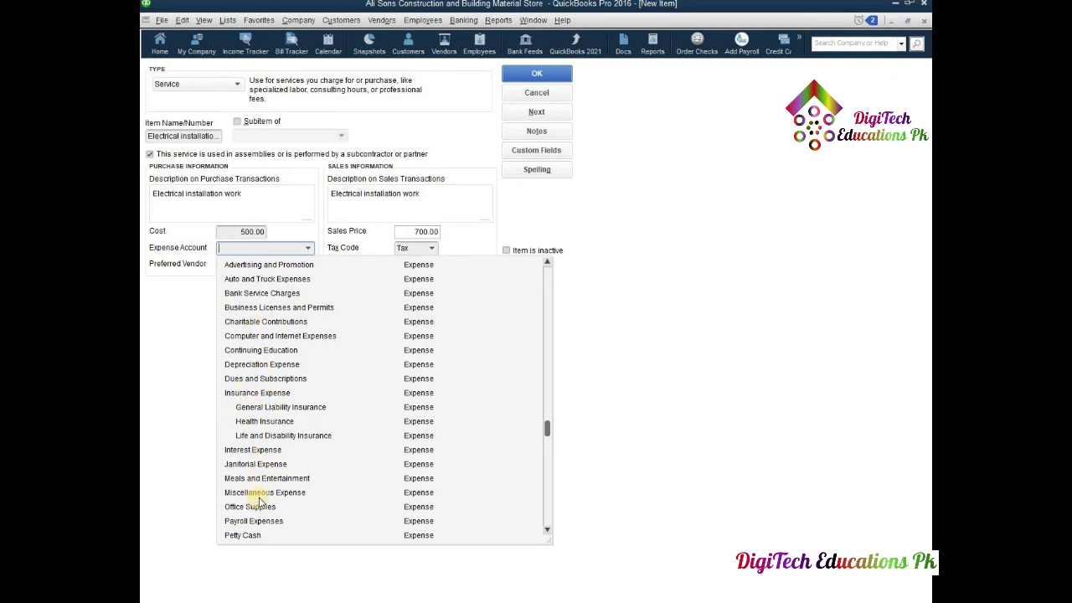
pyautogui.scroll(-2, 262, 497)
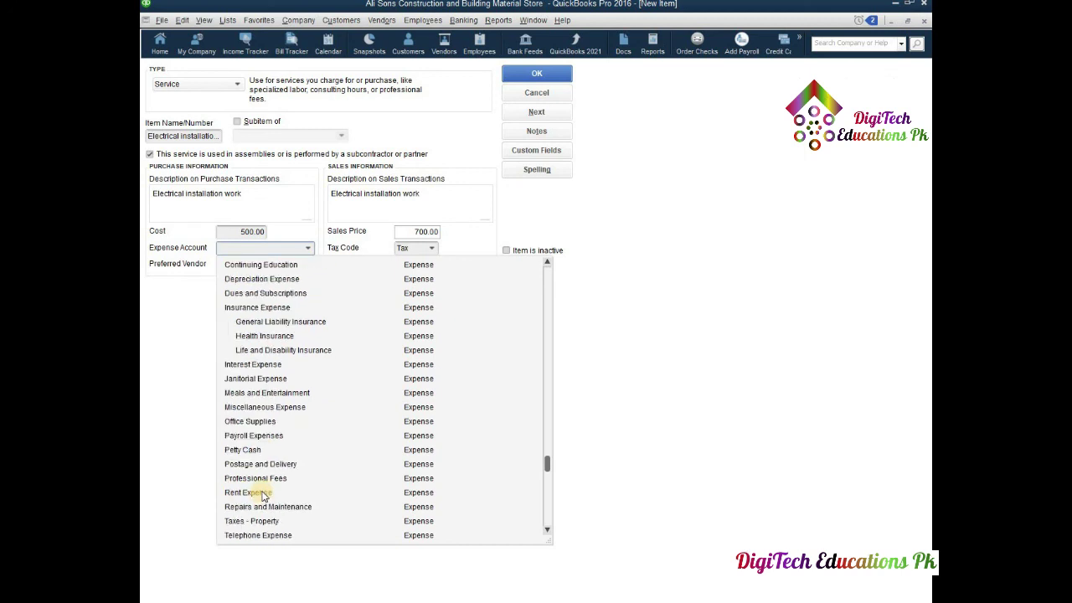
pyautogui.click(260, 506)
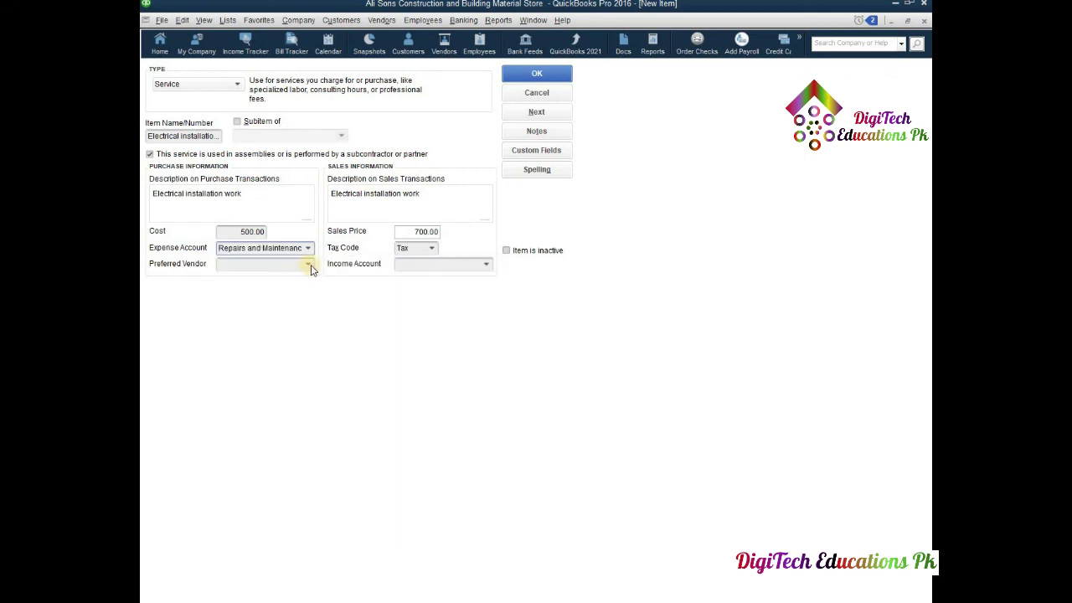
pyautogui.click(308, 264)
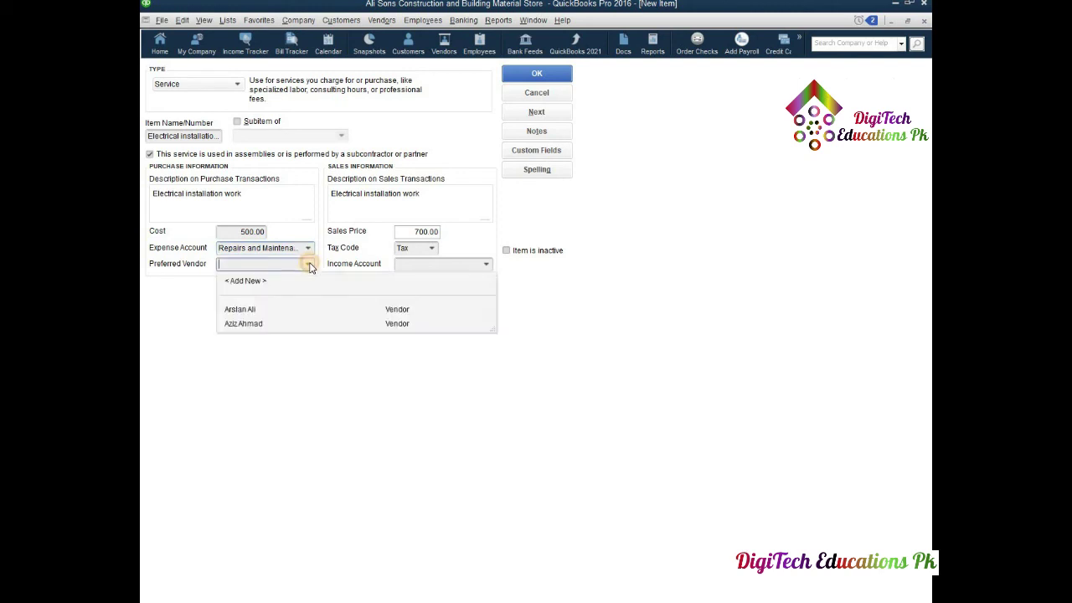
pyautogui.click(243, 310)
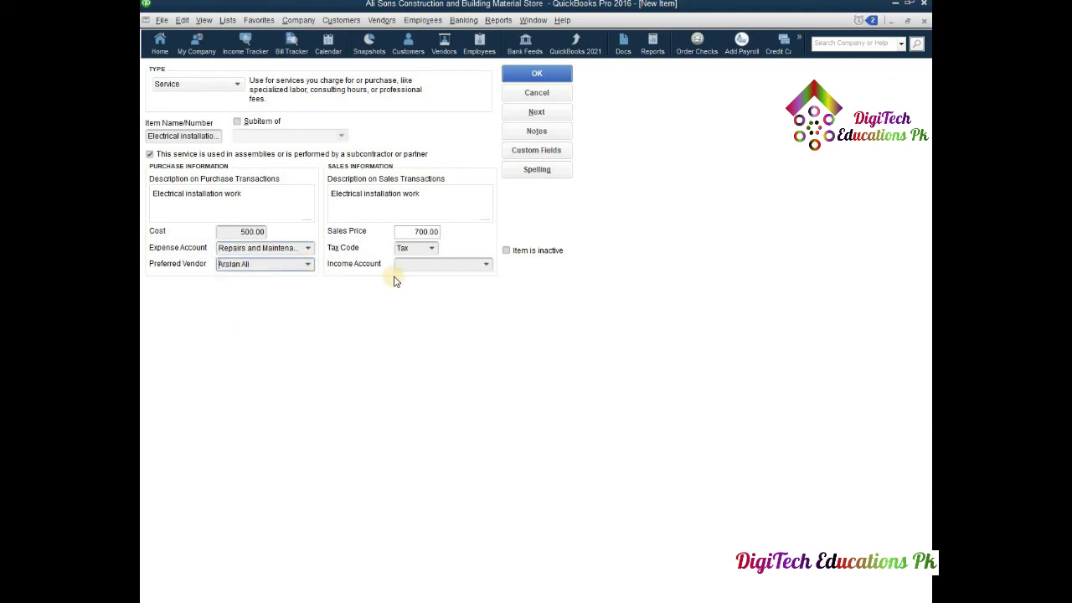
pyautogui.click(486, 264)
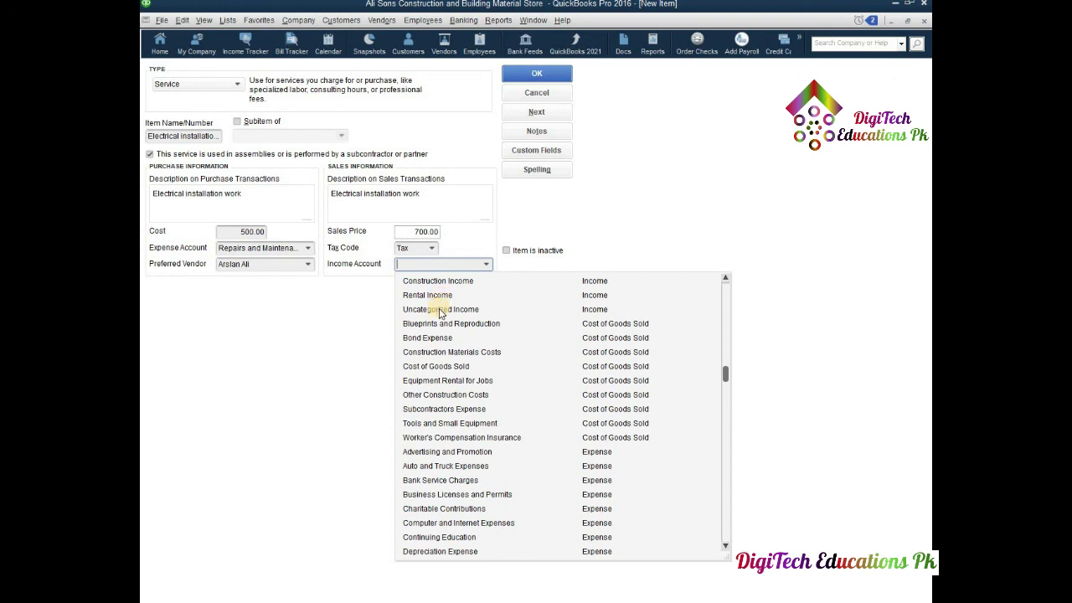
pyautogui.click(438, 309)
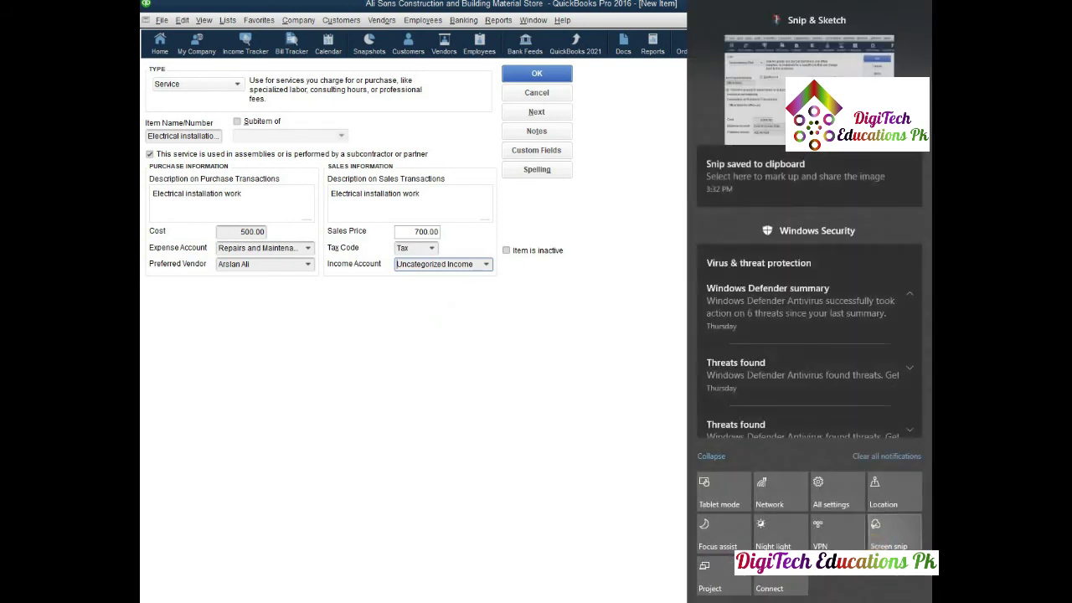
# - Snip the filled-in Electrical installations New Item form and paste it into the Word document
pyautogui.press('super+shift+s')
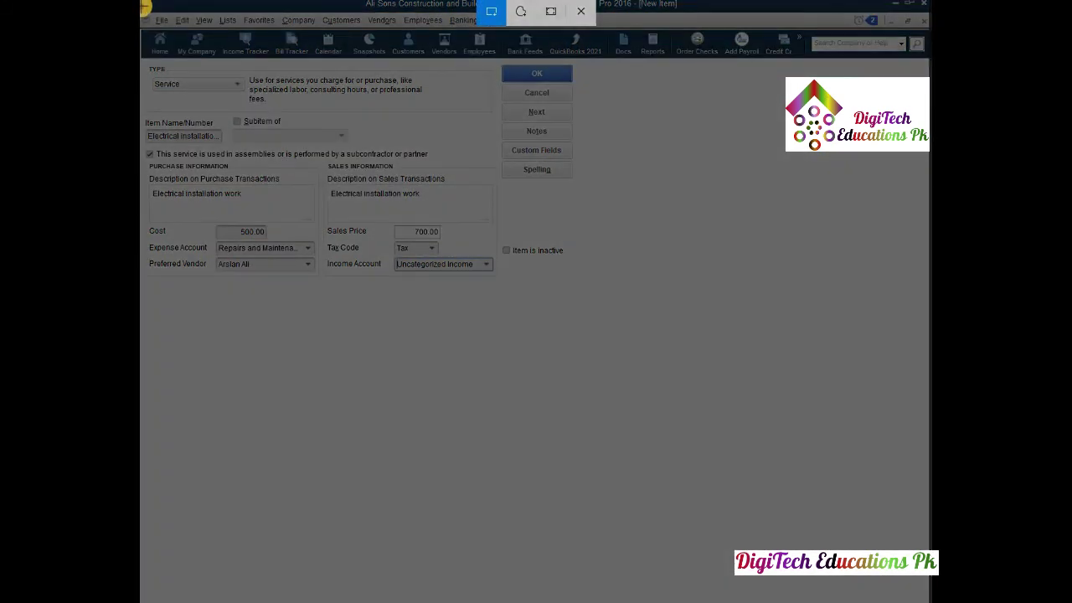
pyautogui.moveTo(140, 9)
pyautogui.mouseDown()
pyautogui.moveTo(568, 299)
pyautogui.moveTo(586, 296)
pyautogui.mouseUp()
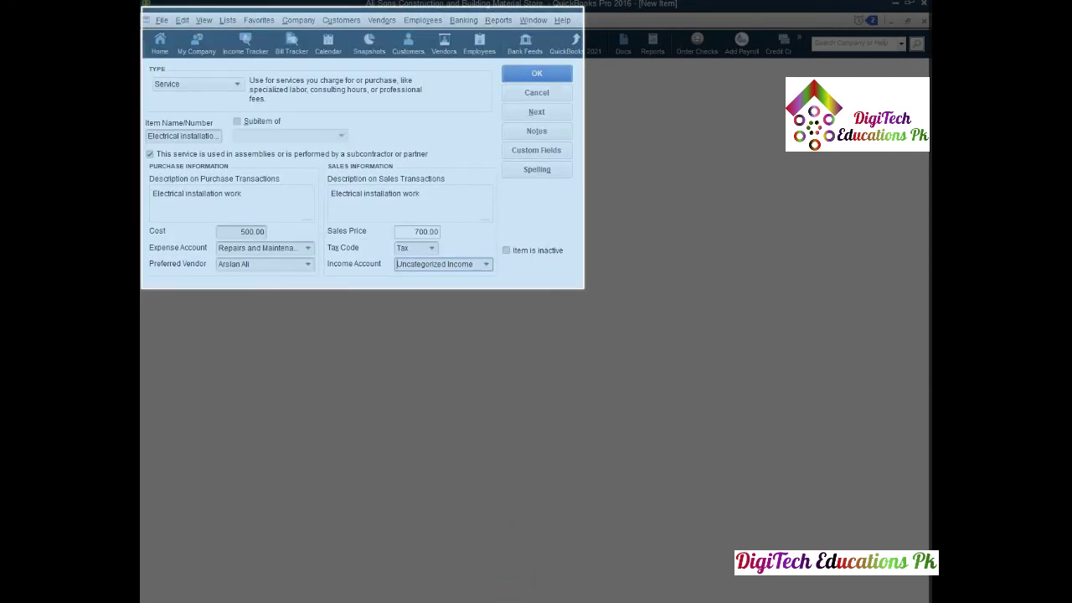
pyautogui.hotkey('alt', 'Tab')
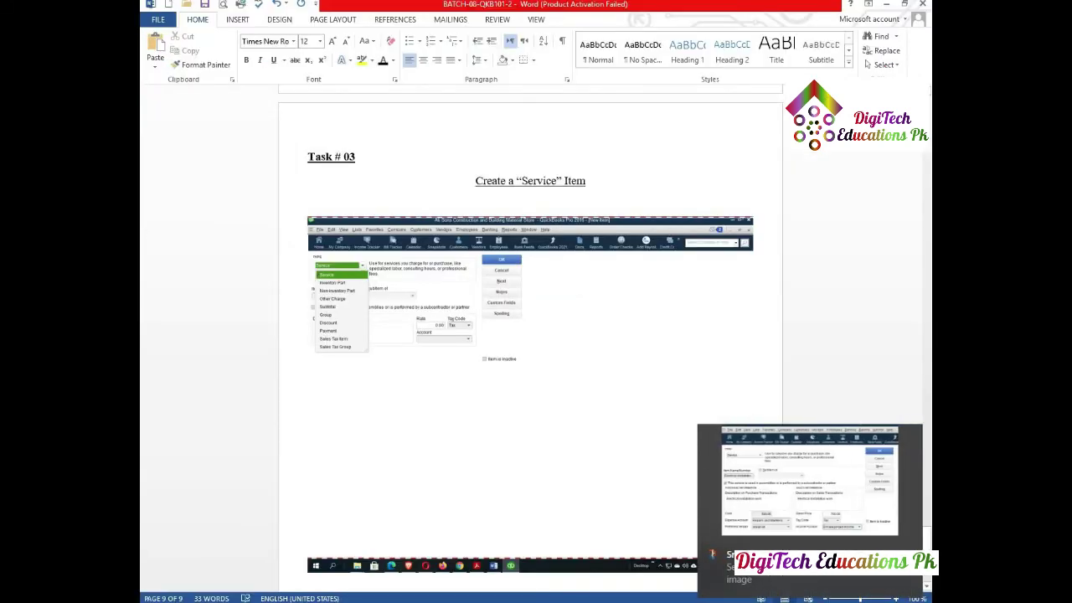
pyautogui.hotkey('ctrl', 'v')
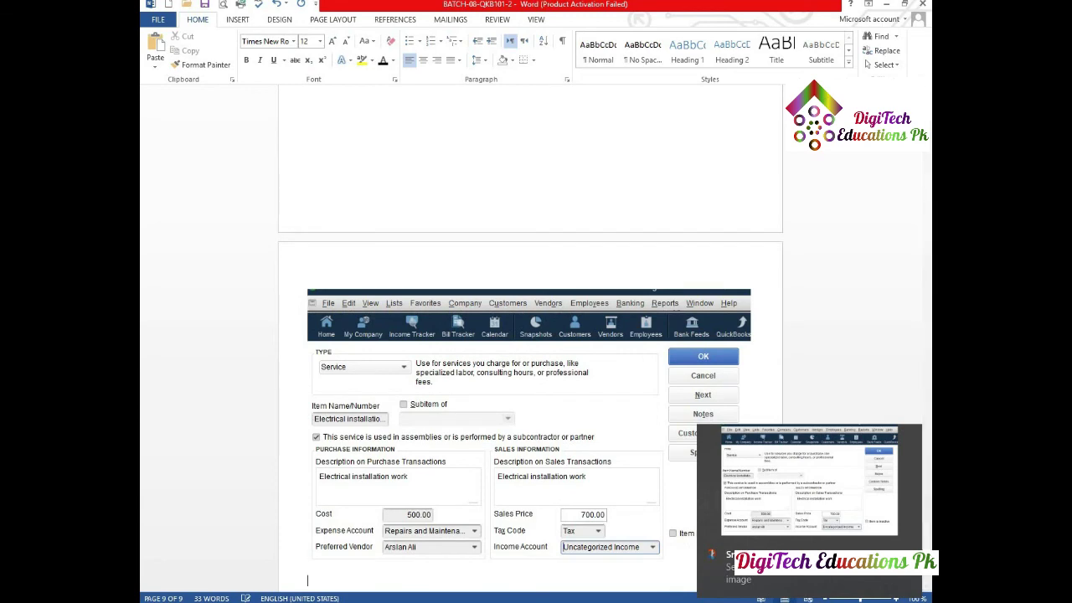
# - Save the service item in QuickBooks and paste the Item List screenshot showing it at 700.00
pyautogui.hotkey('alt', 'Tab')
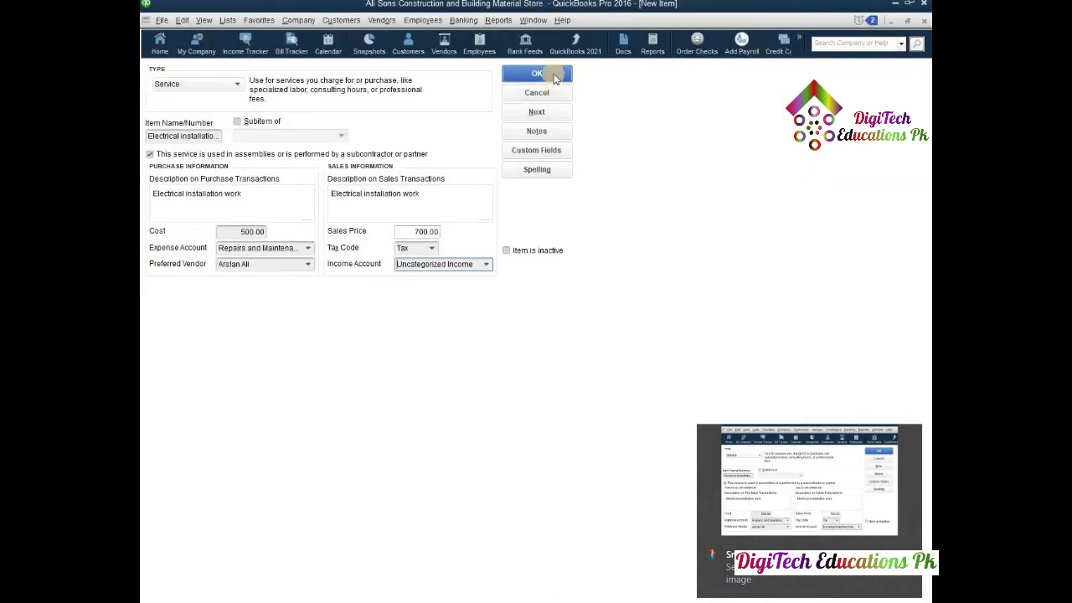
pyautogui.click(553, 75)
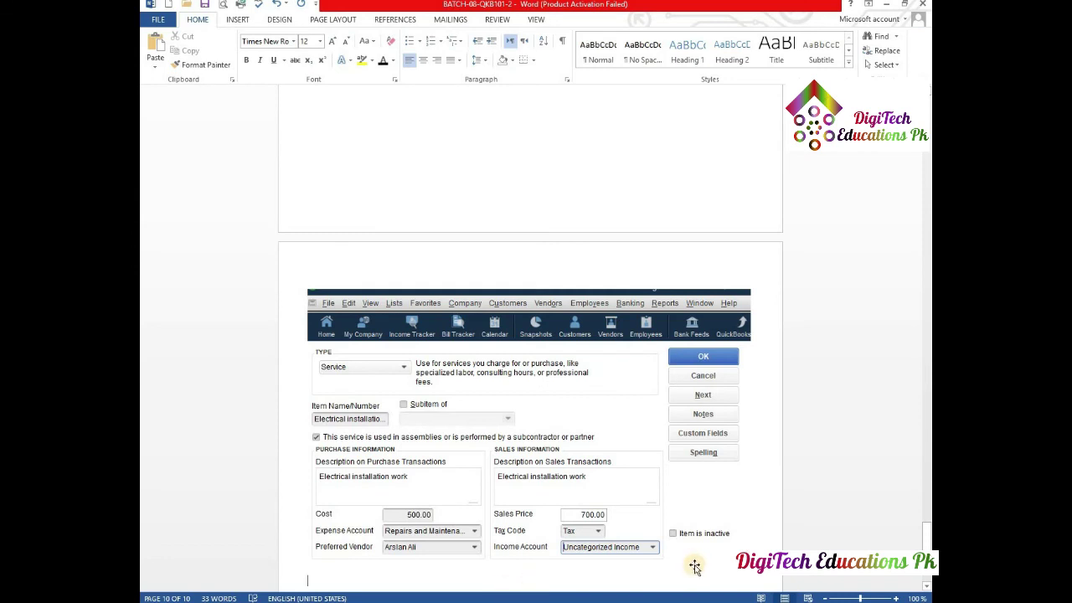
pyautogui.hotkey('ctrl', 'v')
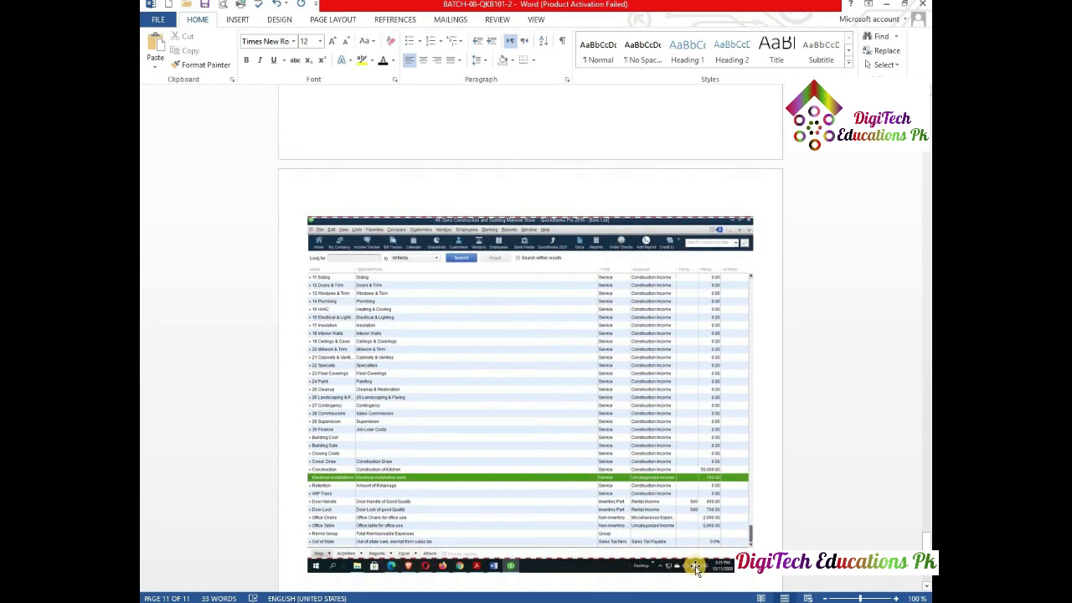
pyautogui.scroll(5, 582, 429)
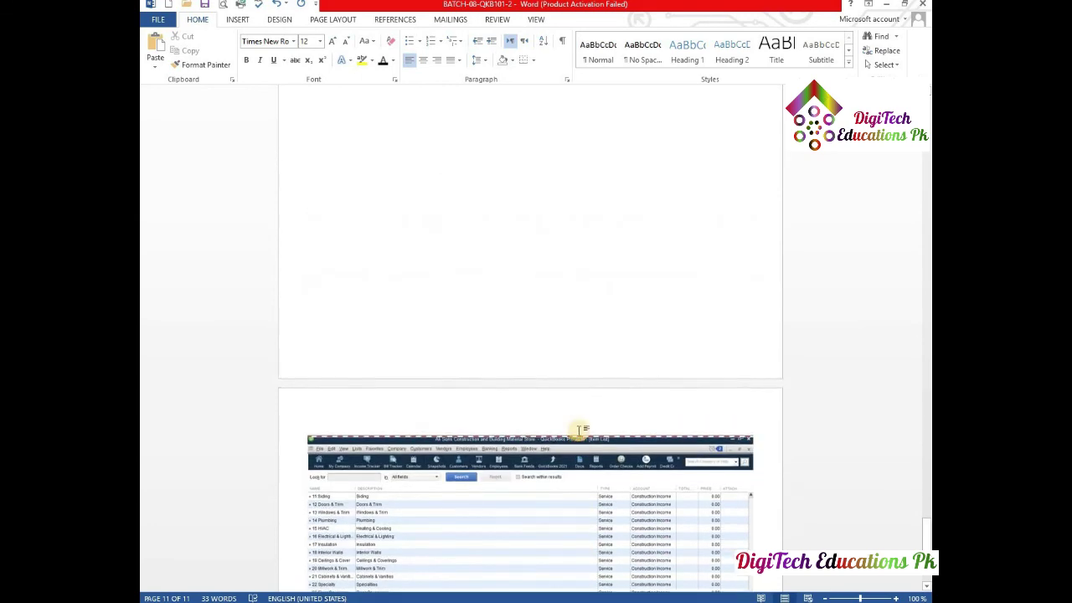